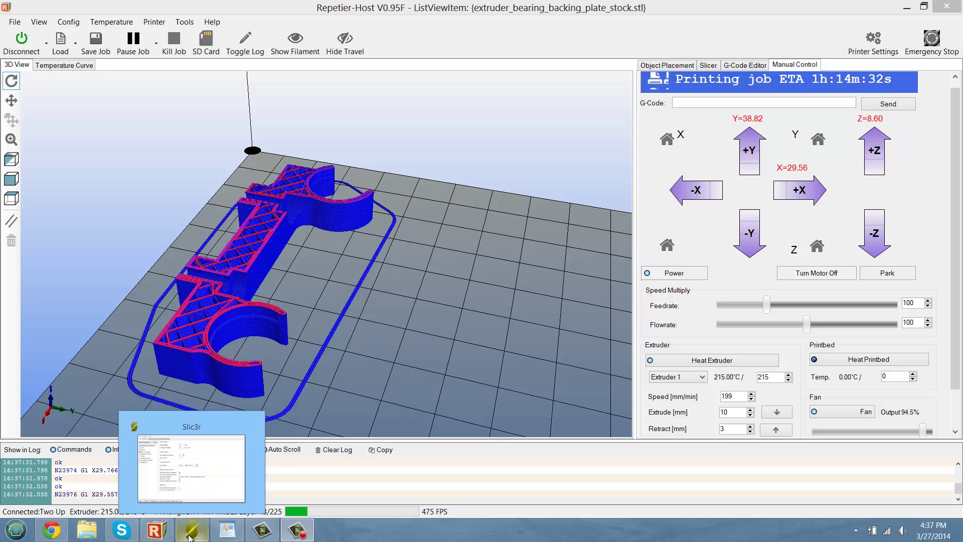
Bring the Slic3r settings window forward, reposition it and maximize it to fill the screen.
click(190, 532)
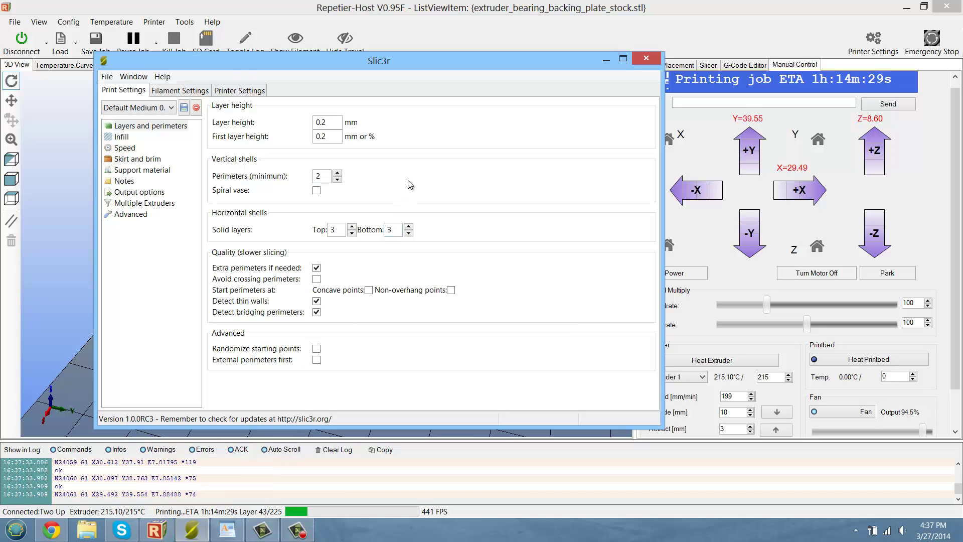
drag(426, 61, 469, 87)
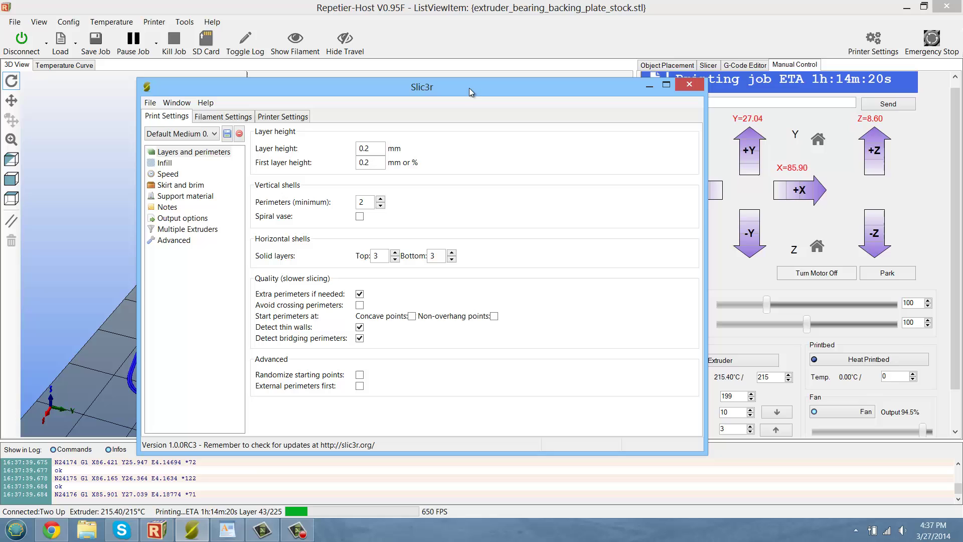
drag(433, 92, 417, 80)
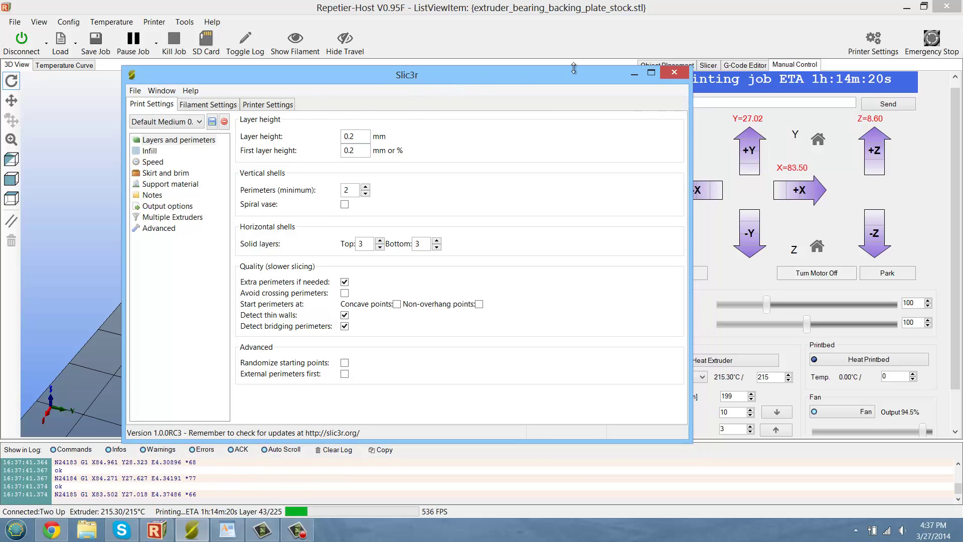
click(648, 73)
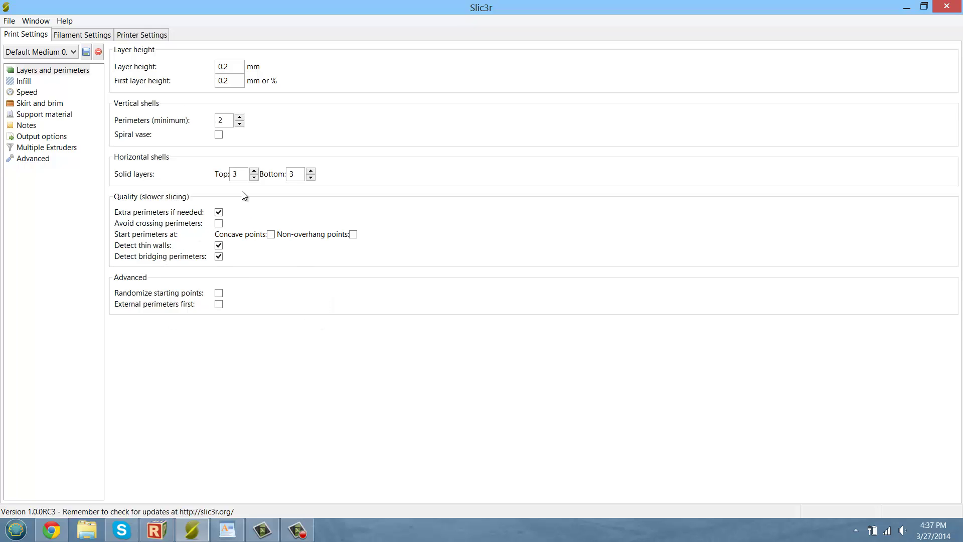
Return to Repetier-Host's Slicer panel and reopen Slic3r's configuration window in front.
mouse_move(241, 124)
click(906, 7)
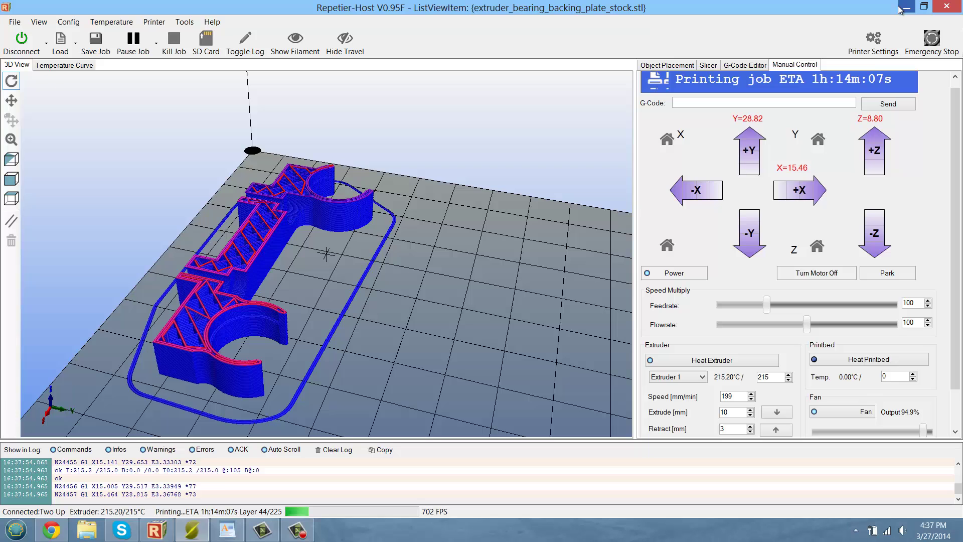
click(710, 66)
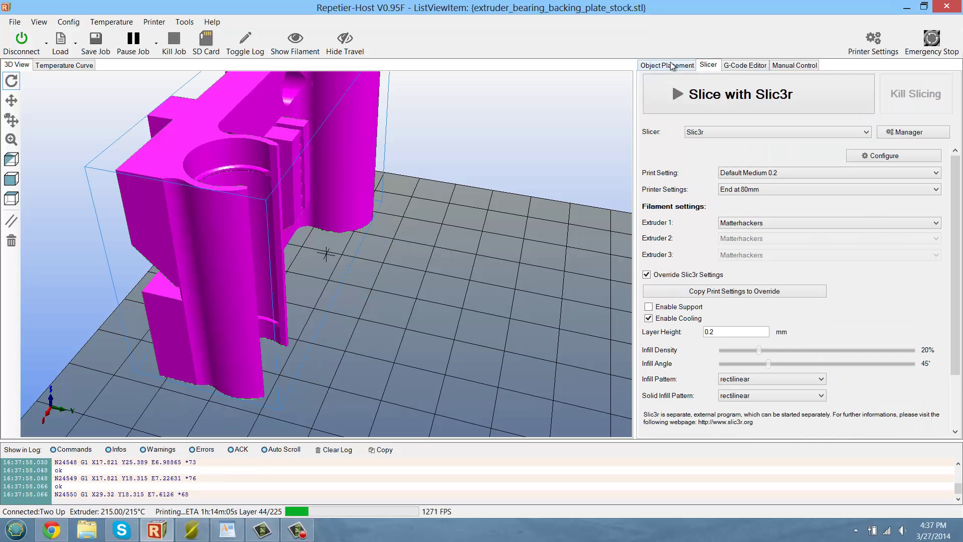
click(892, 159)
click(193, 531)
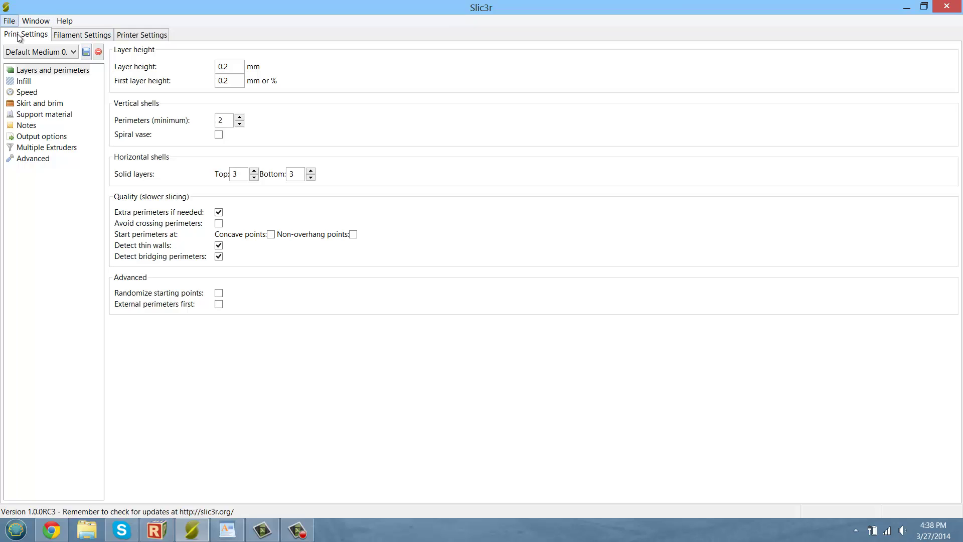
click(61, 73)
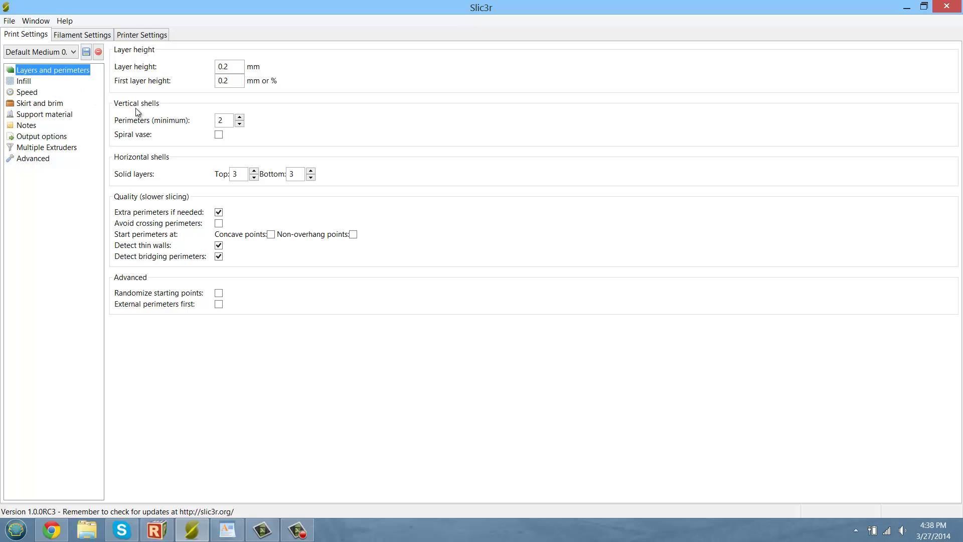
click(231, 71)
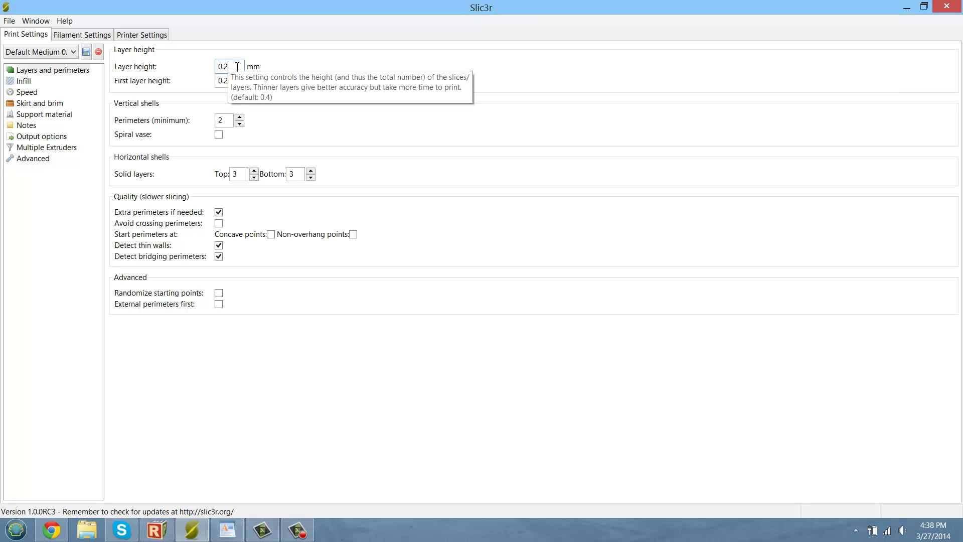
drag(237, 66, 230, 66)
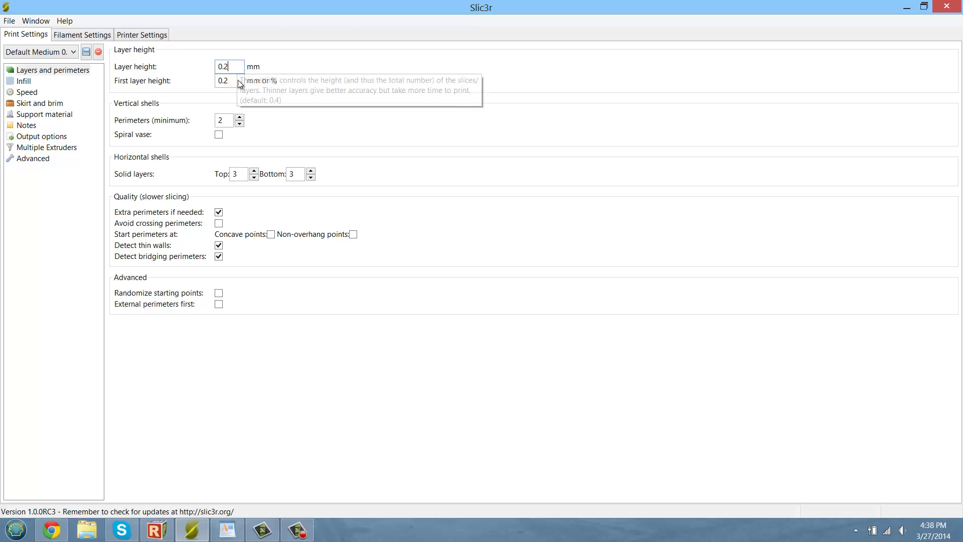
click(241, 81)
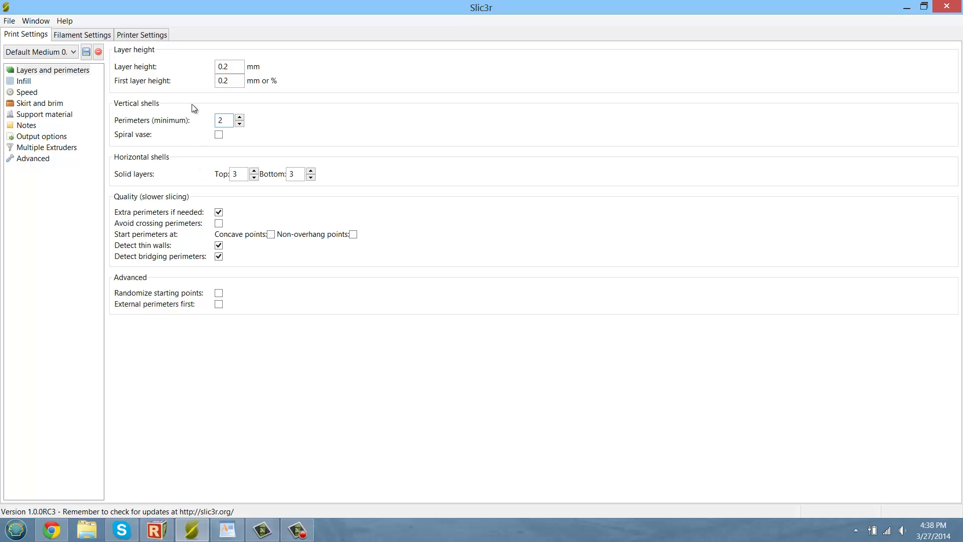
click(232, 122)
mouse_move(220, 134)
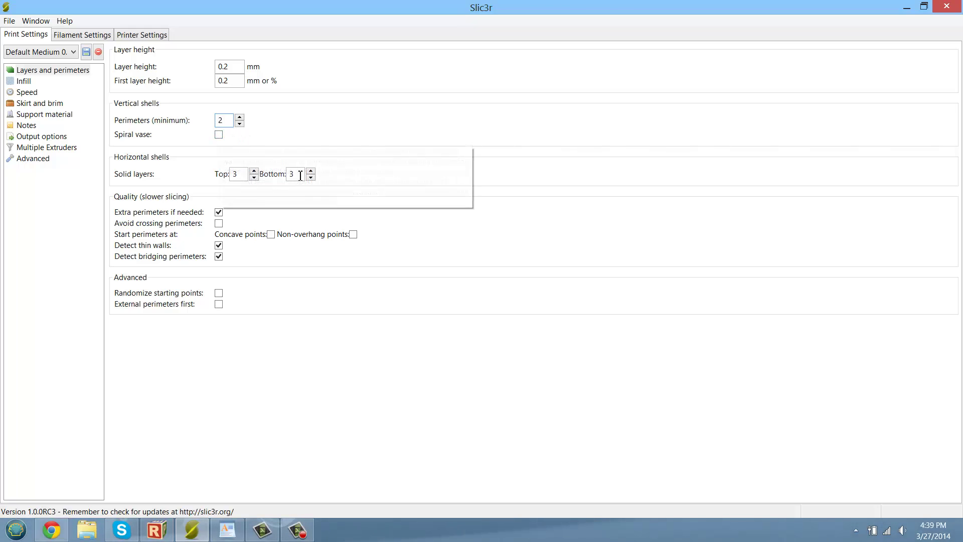
click(246, 179)
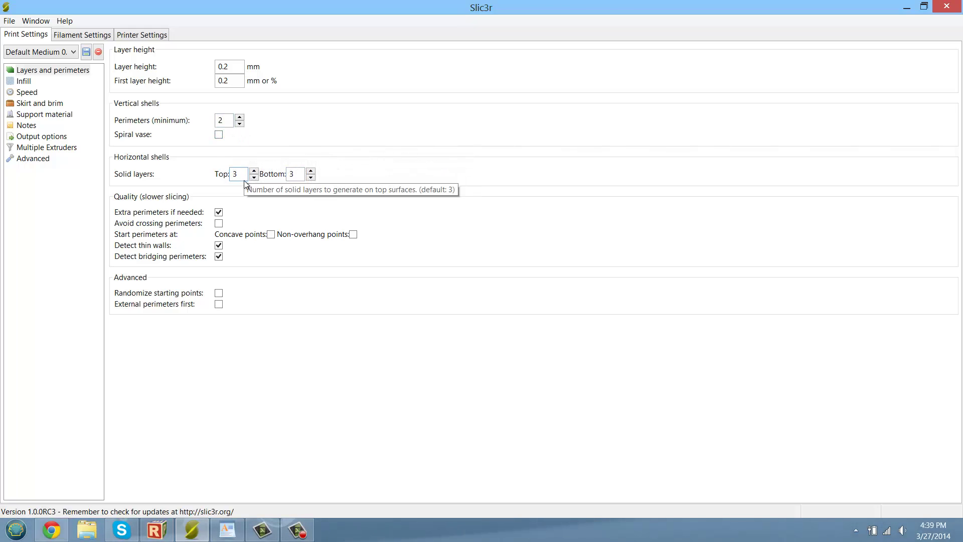
click(300, 178)
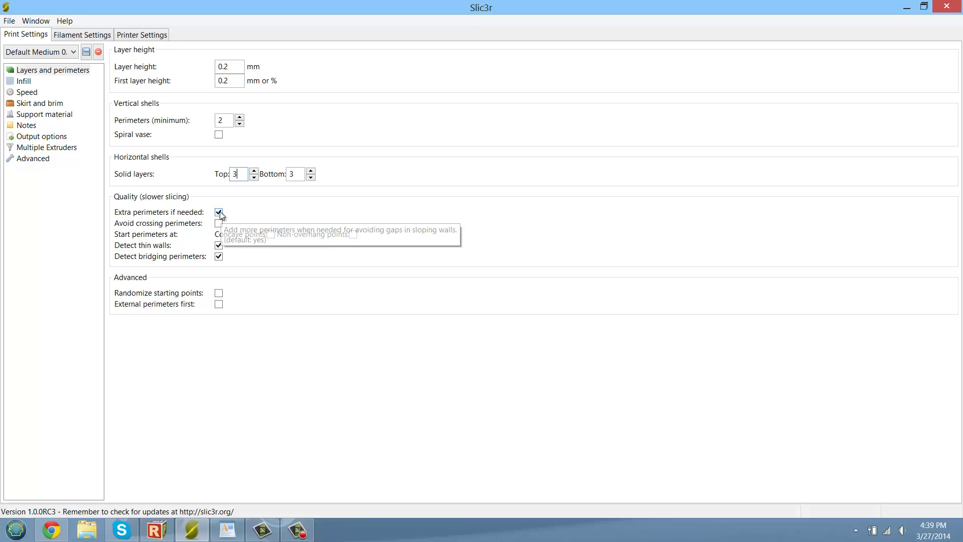
Switch to the Infill page showing fill density 1 and rectilinear fill patterns.
mouse_move(219, 228)
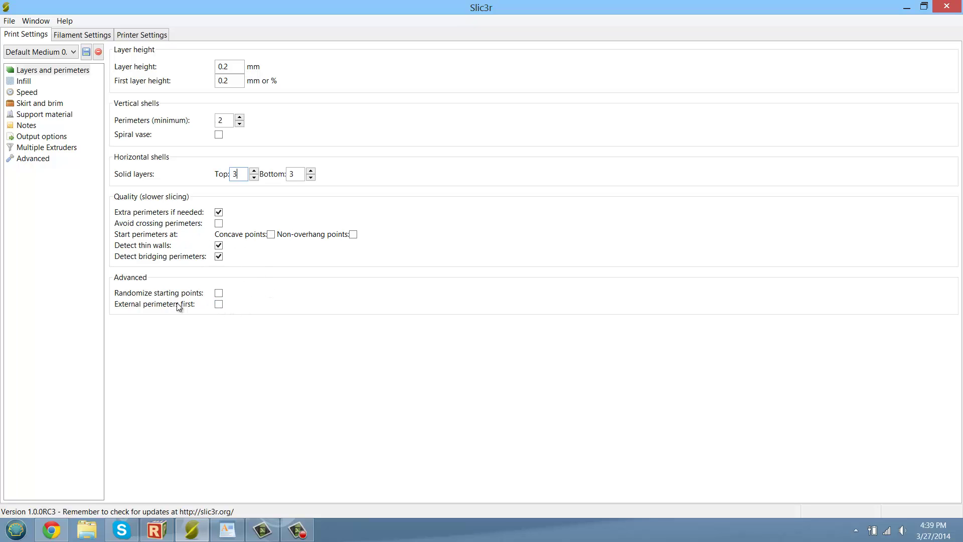
mouse_move(218, 295)
click(23, 82)
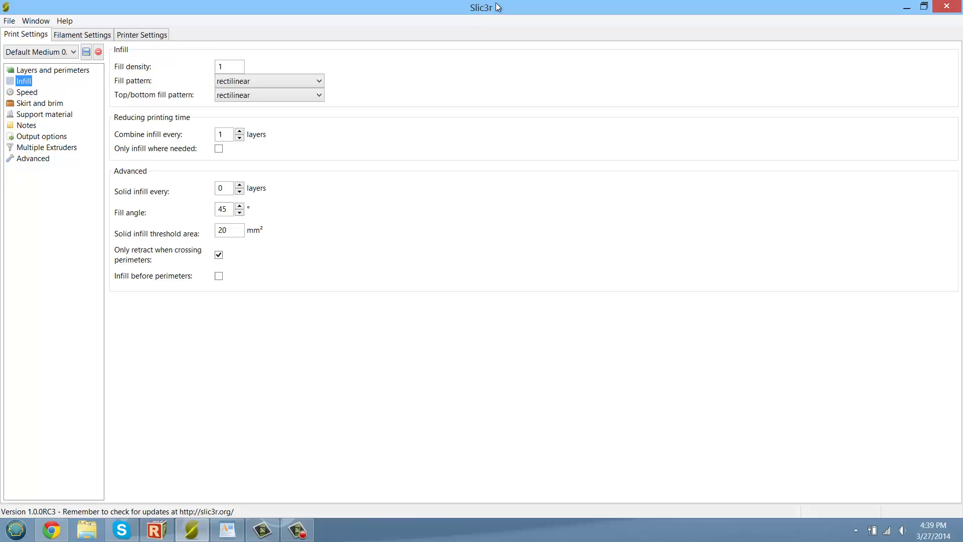
Un-maximize Slic3r, orbit and zoom the running print's 3D preview, then return to Slic3r.
drag(496, 7, 582, 293)
click(309, 243)
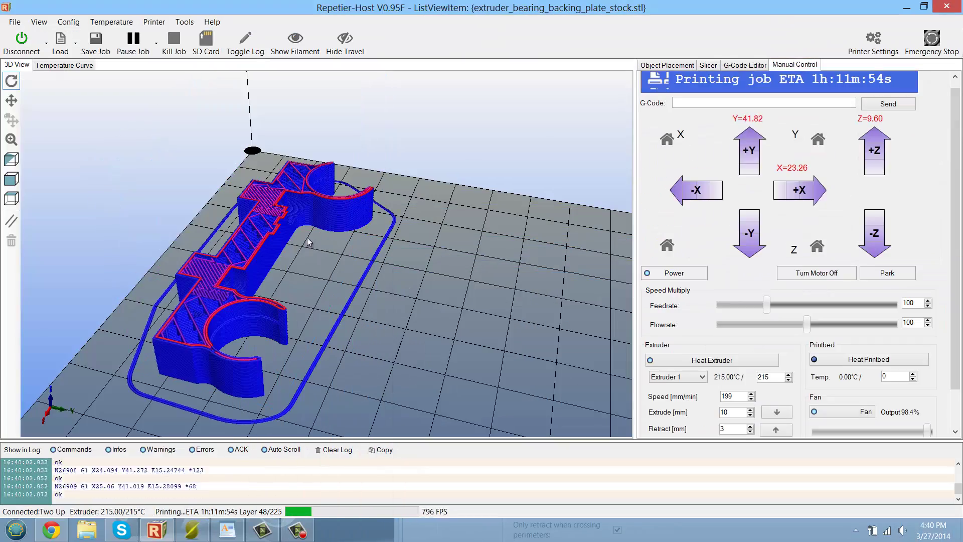
drag(308, 242, 300, 288)
scroll(339, 275, up, 6)
scroll(394, 328, up, 3)
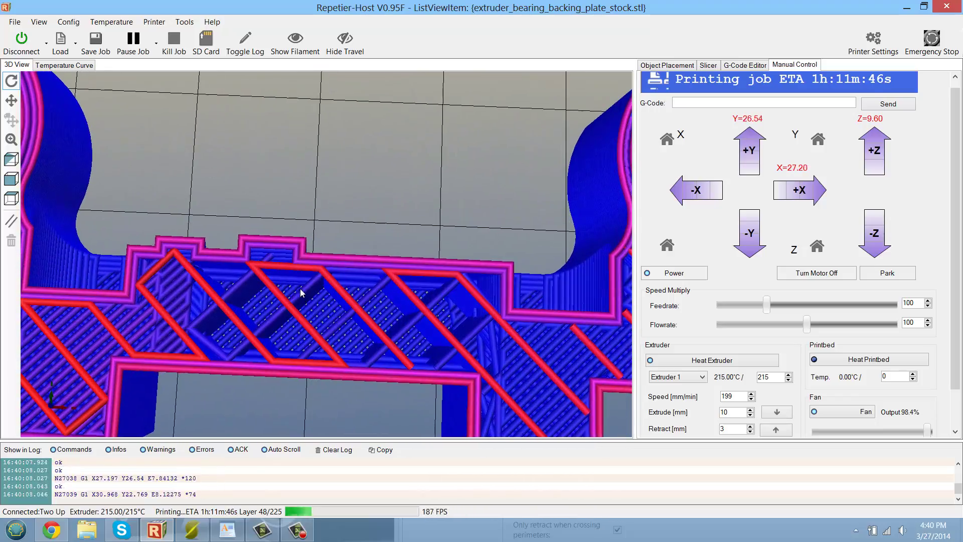
scroll(368, 353, down, 5)
drag(368, 353, 314, 344)
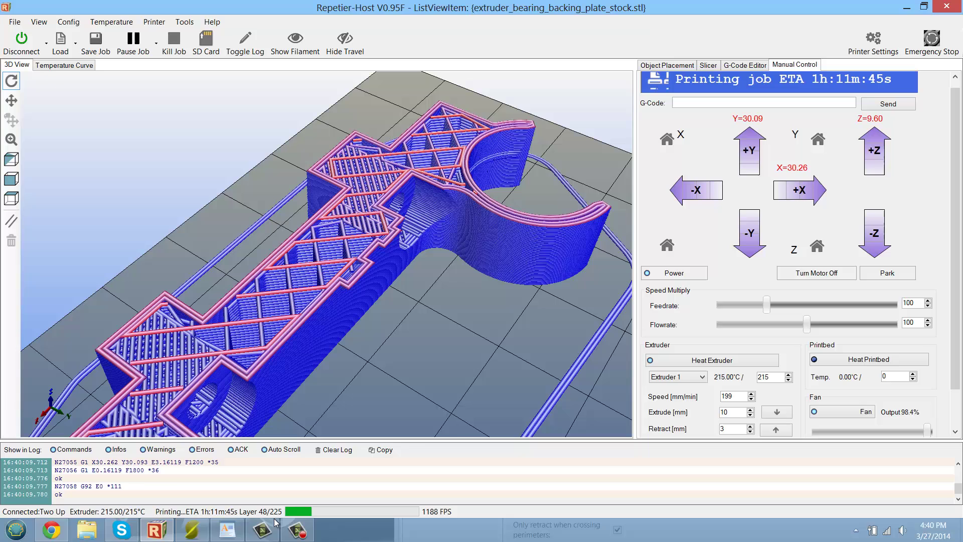
click(192, 529)
drag(541, 280, 313, 159)
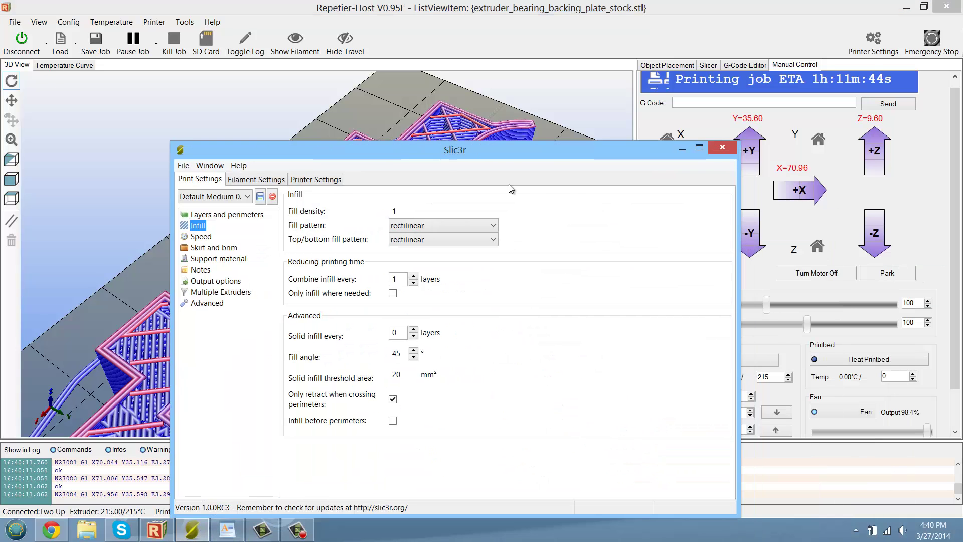
drag(509, 159, 506, 78)
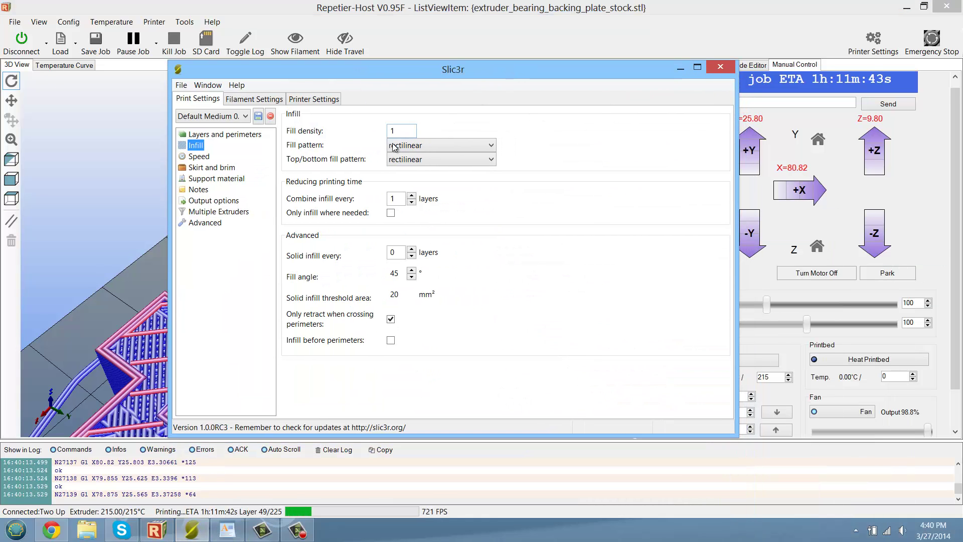
click(447, 143)
click(447, 144)
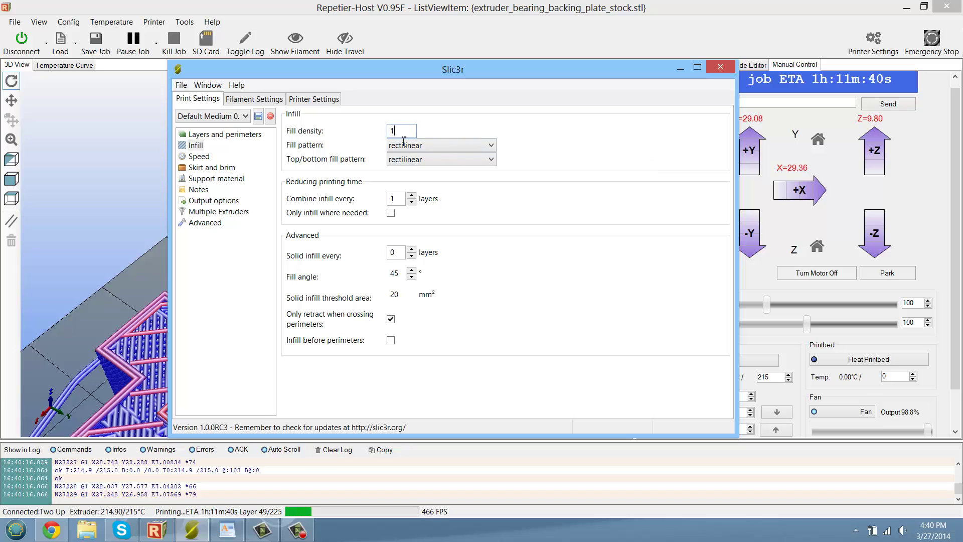
drag(394, 131, 385, 139)
text(.2)
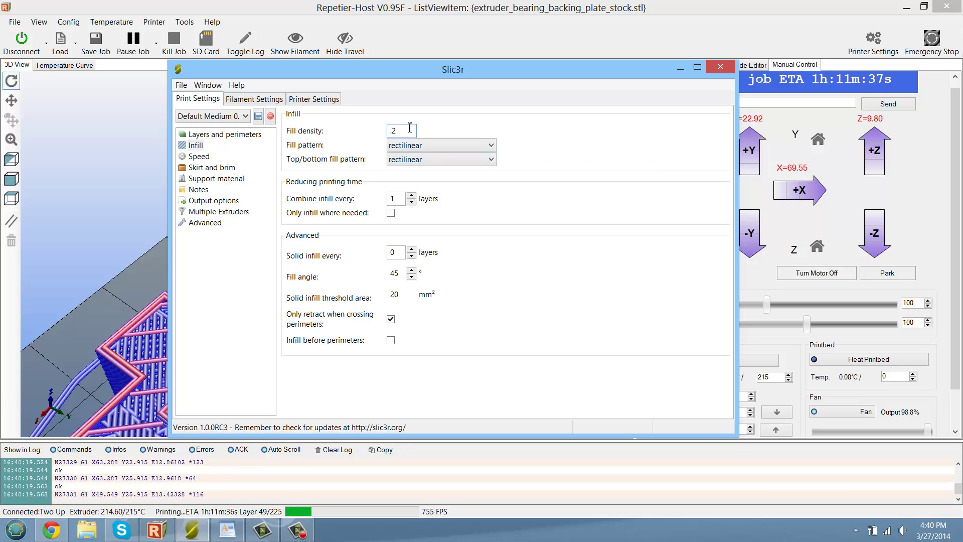
drag(414, 130, 338, 121)
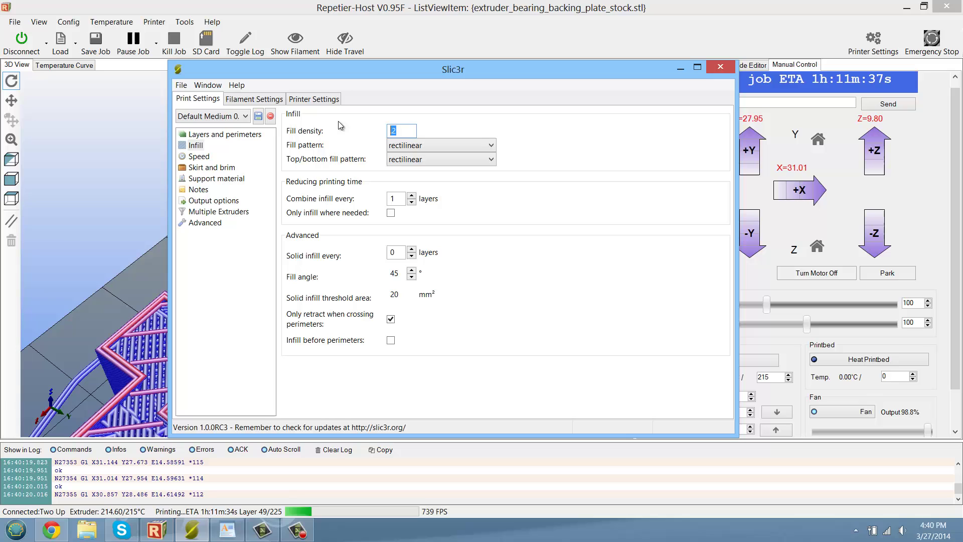
text(1)
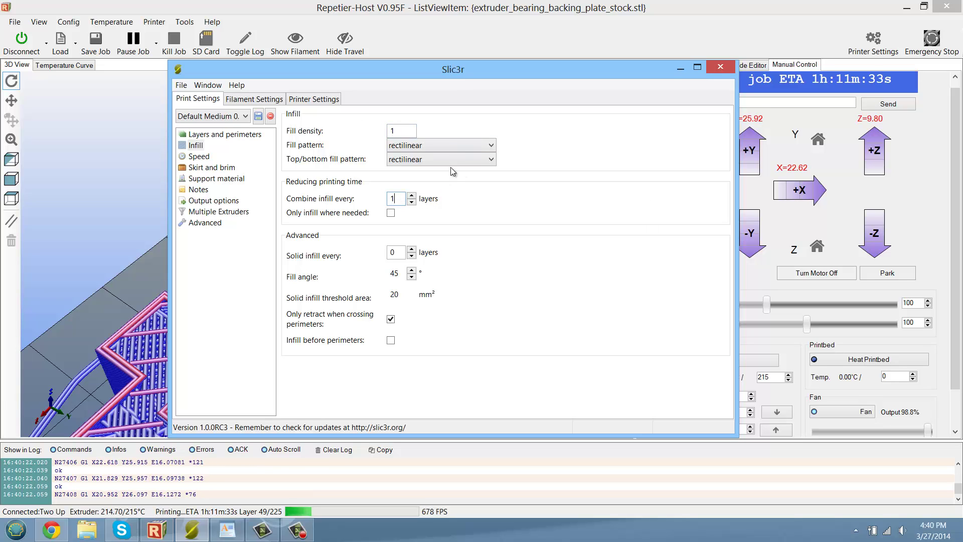
click(421, 160)
click(428, 159)
click(436, 146)
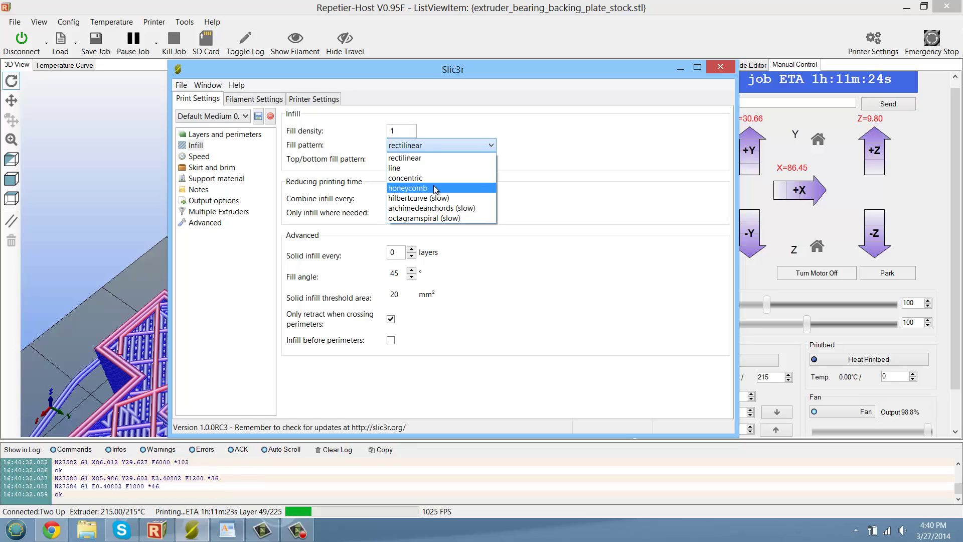
click(555, 155)
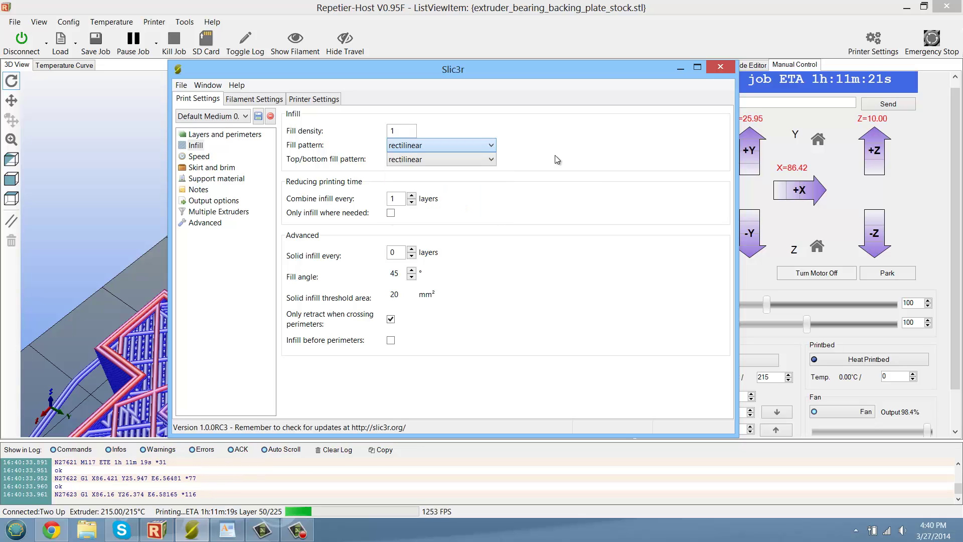
click(399, 199)
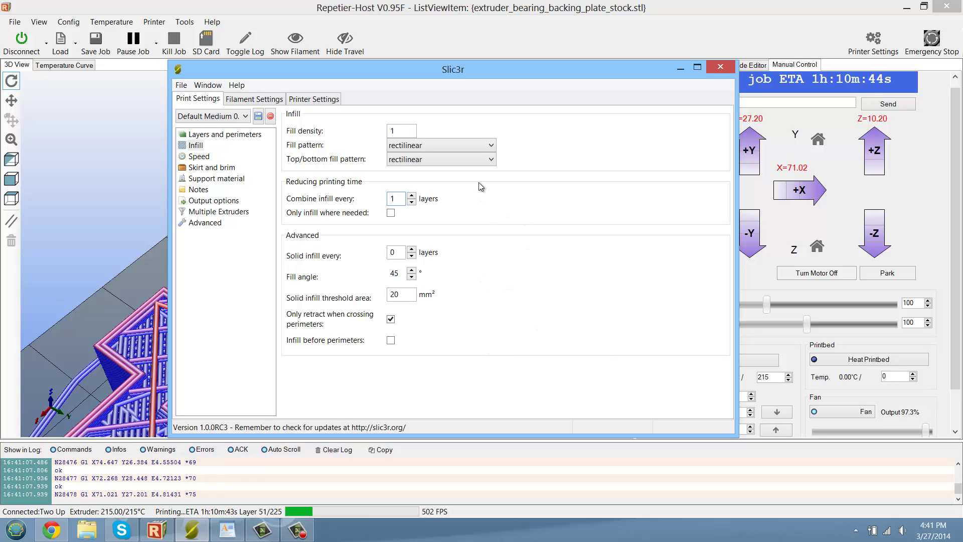
Move into the Solid infill every field, leaving it at 0 layers.
mouse_move(392, 218)
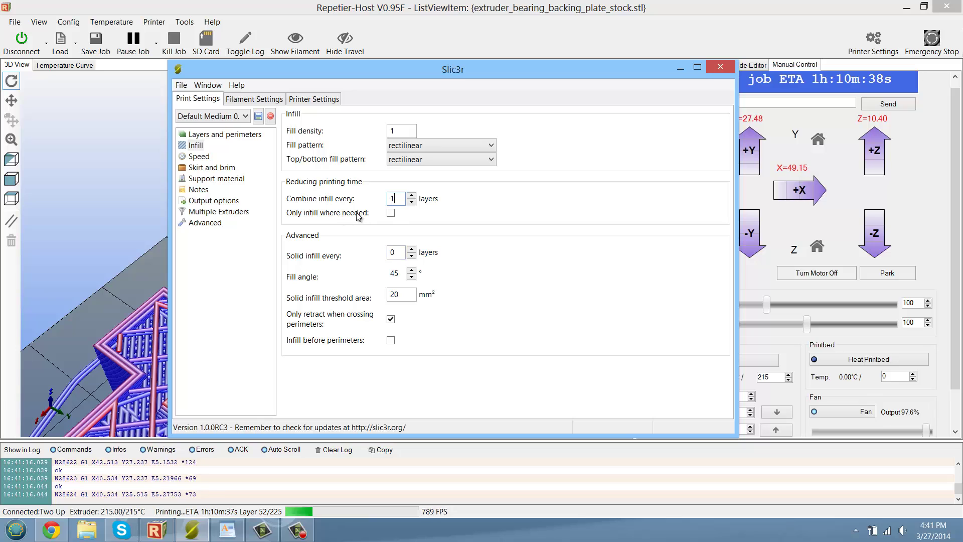
click(394, 254)
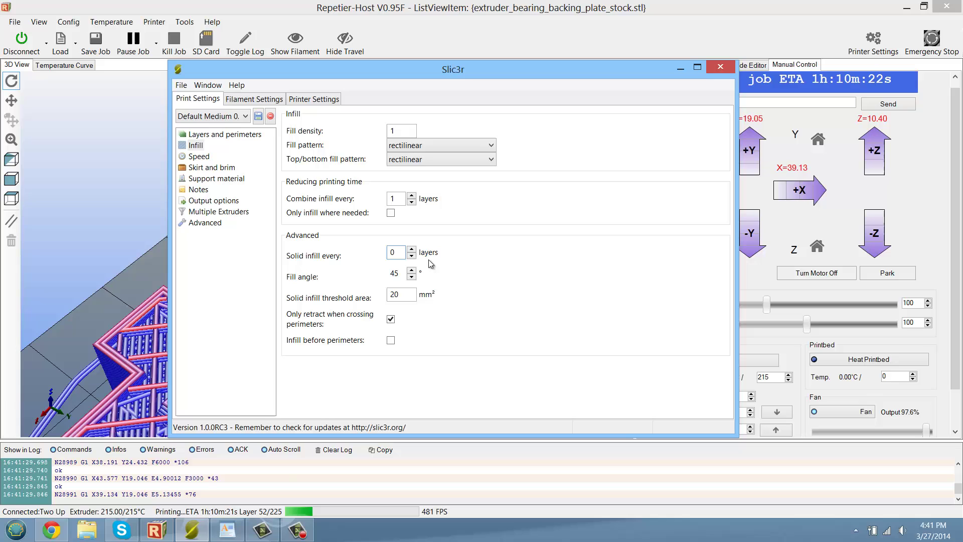
Check the 45° fill angle and rotate the print preview around the model.
click(406, 277)
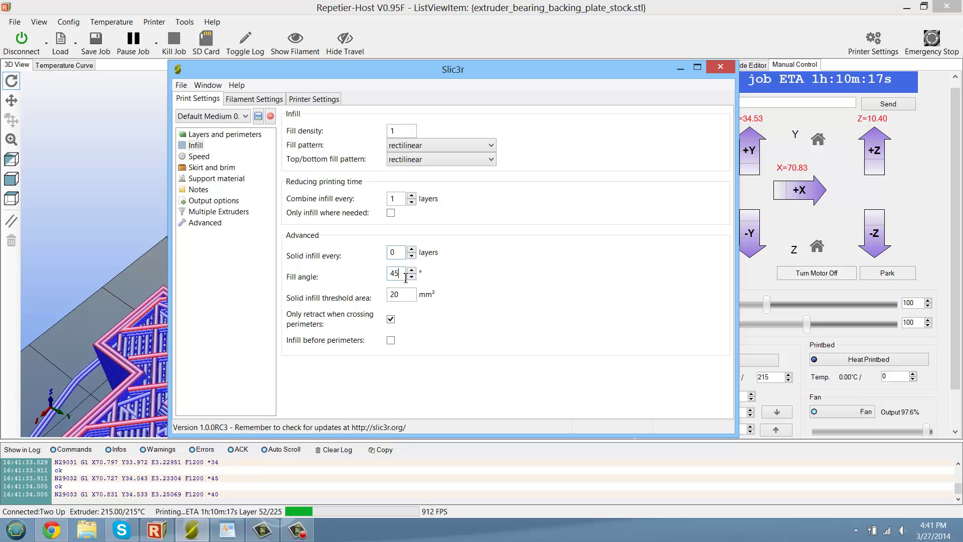
click(131, 297)
drag(131, 297, 281, 331)
click(192, 530)
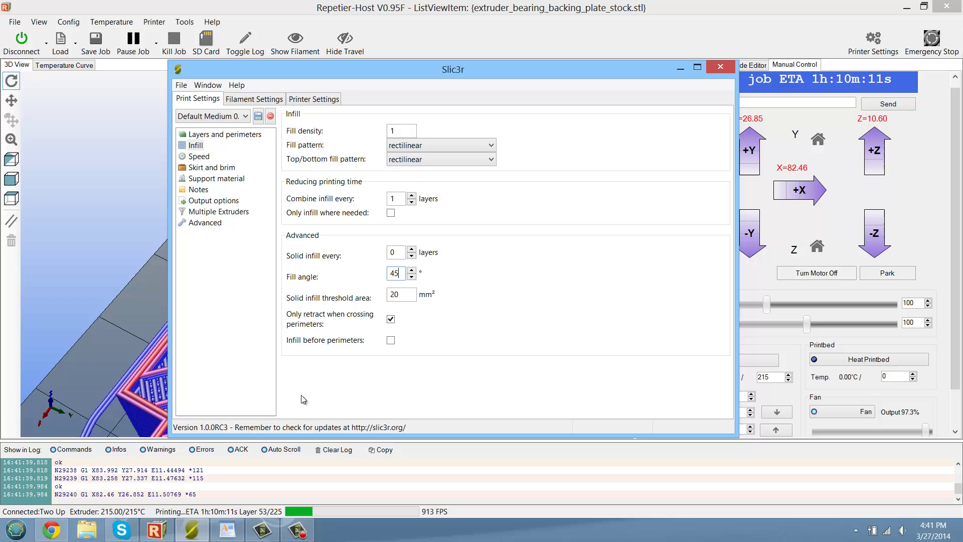
Review the solid infill threshold area of 20, unchanged, and open the Speed page.
click(407, 296)
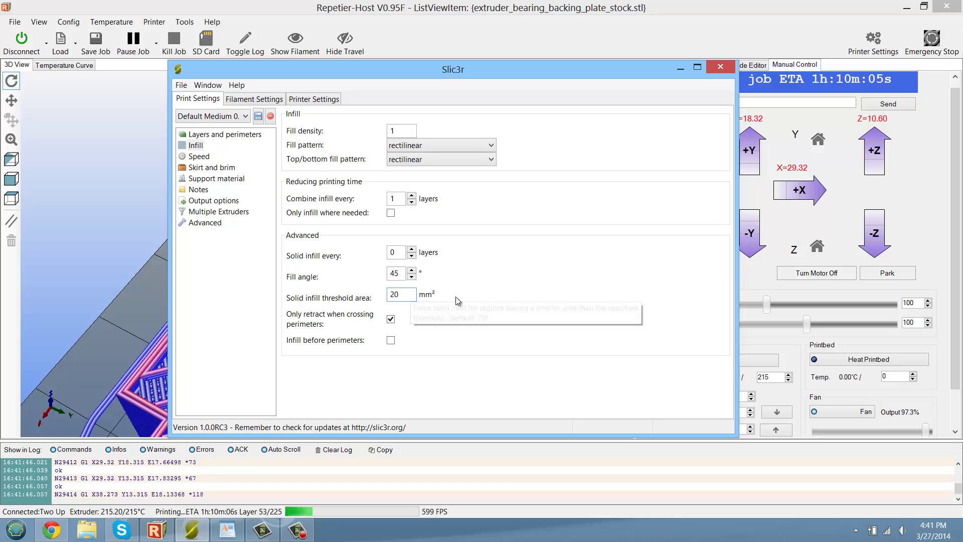
click(410, 296)
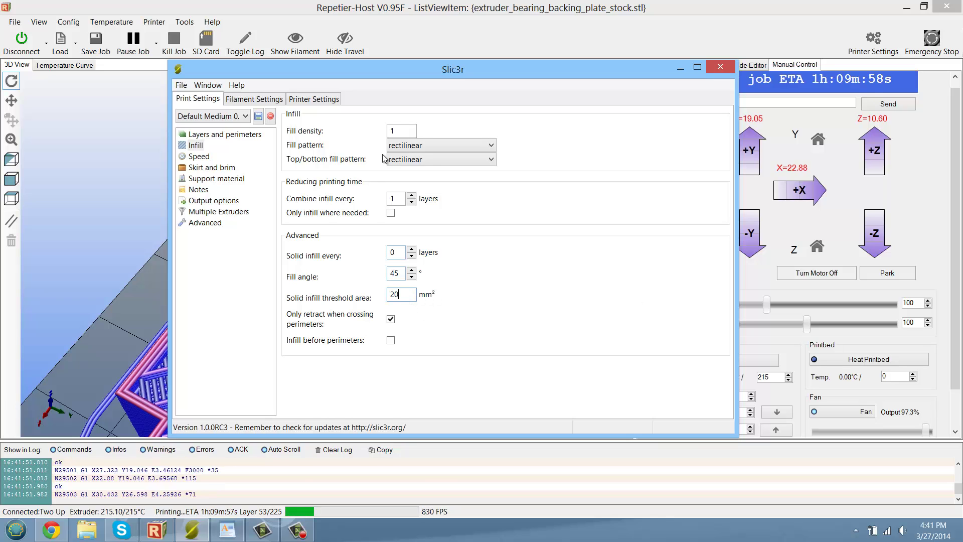
double_click(409, 296)
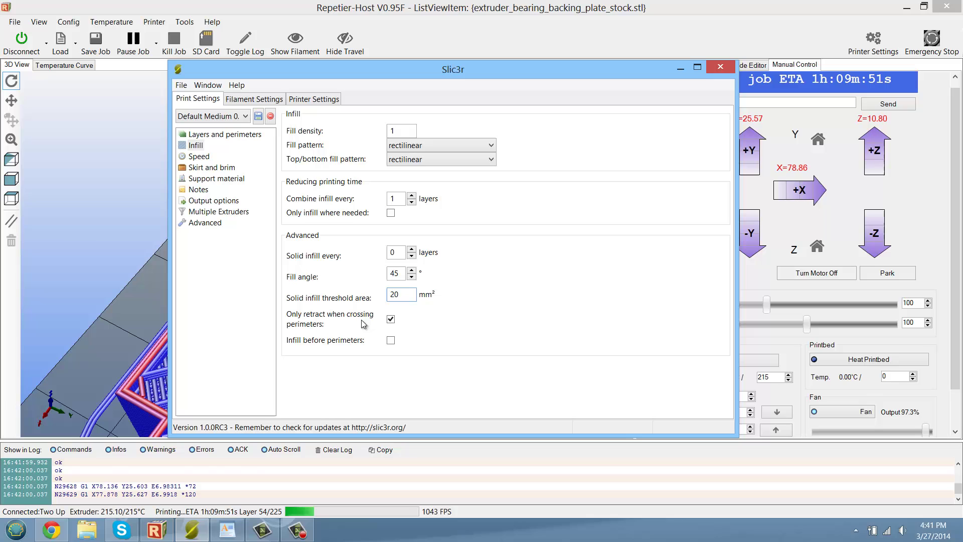
click(199, 157)
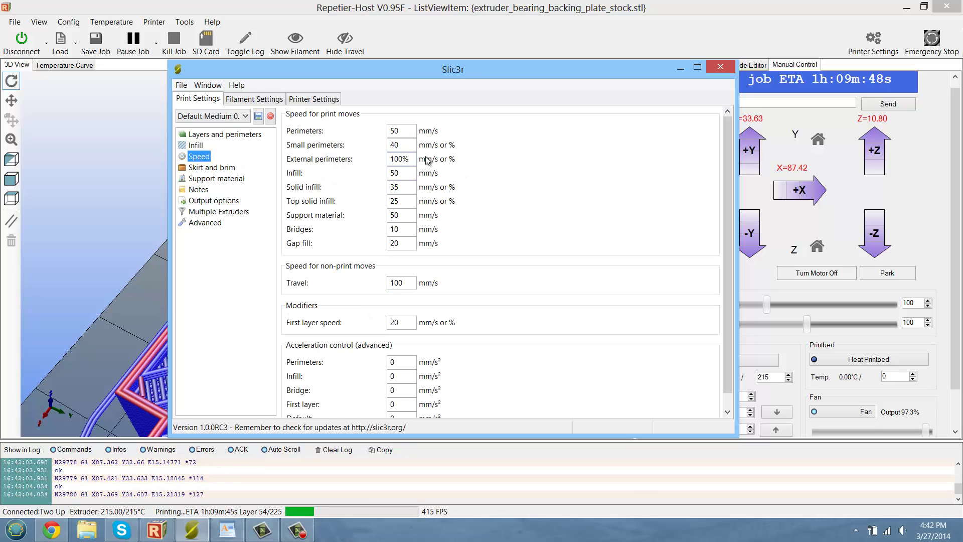
click(408, 131)
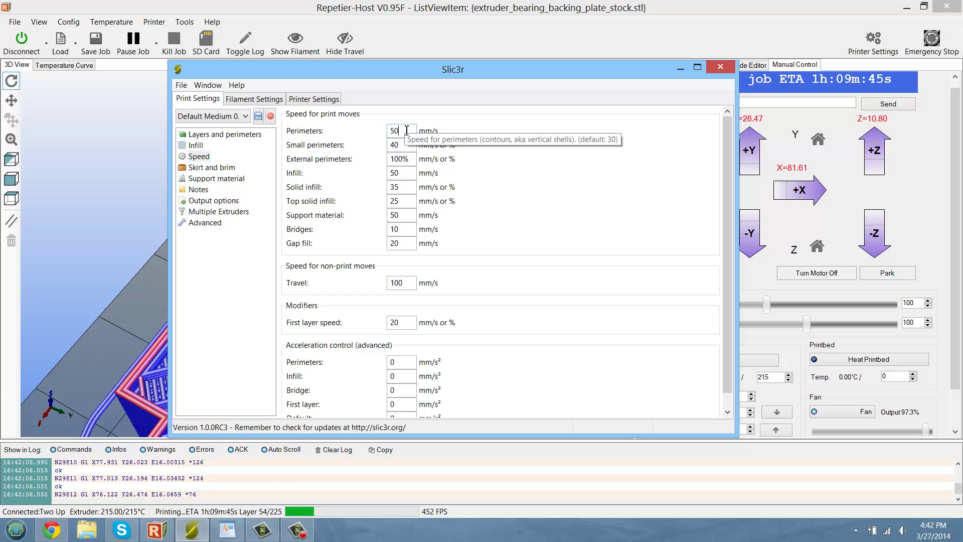
click(408, 159)
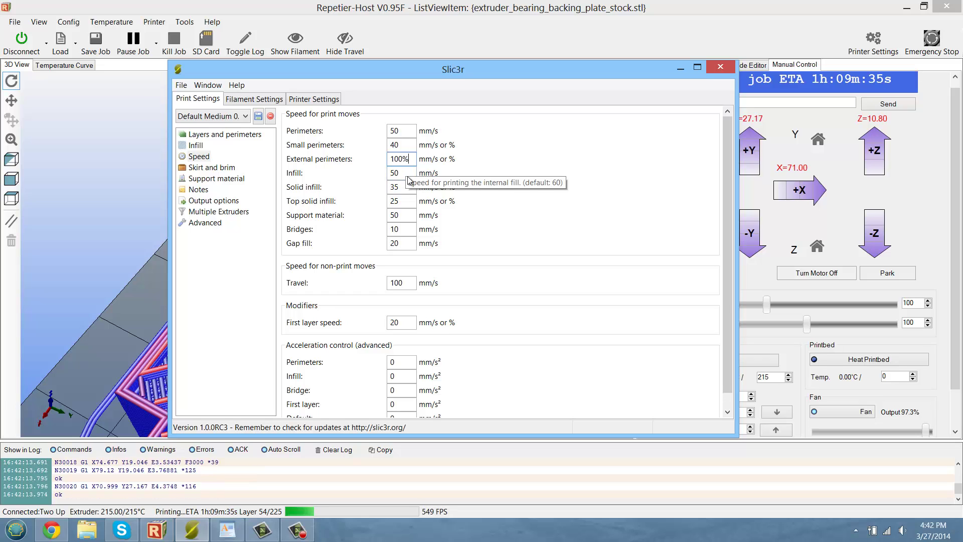
click(407, 133)
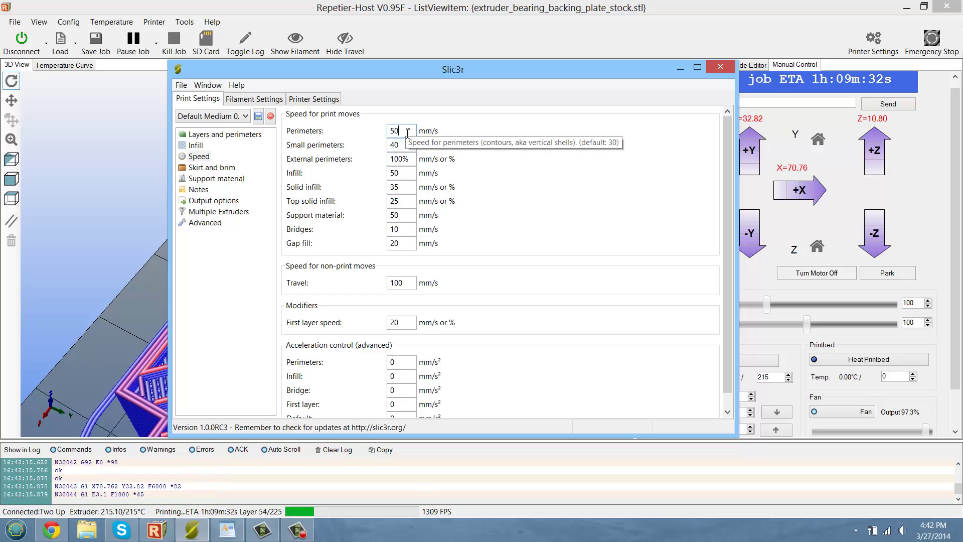
click(409, 165)
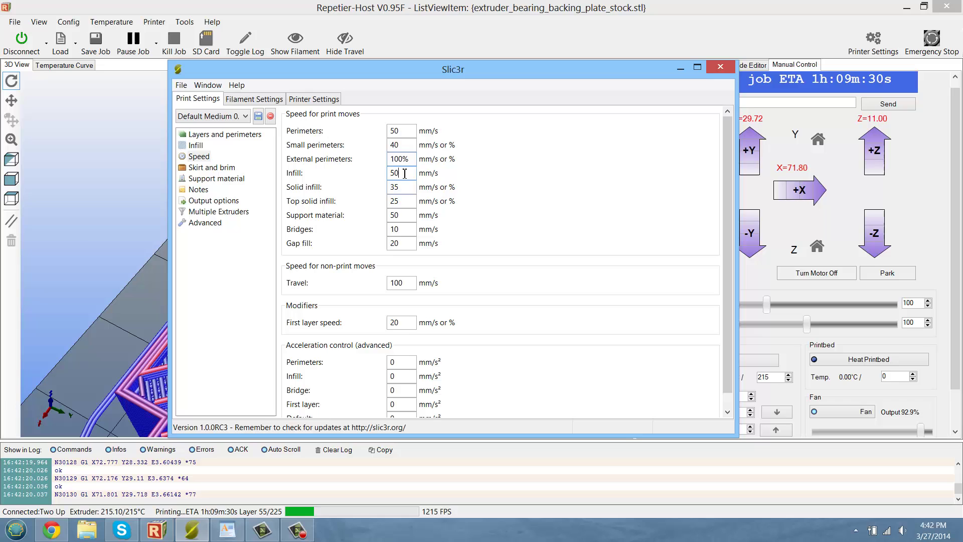
click(114, 296)
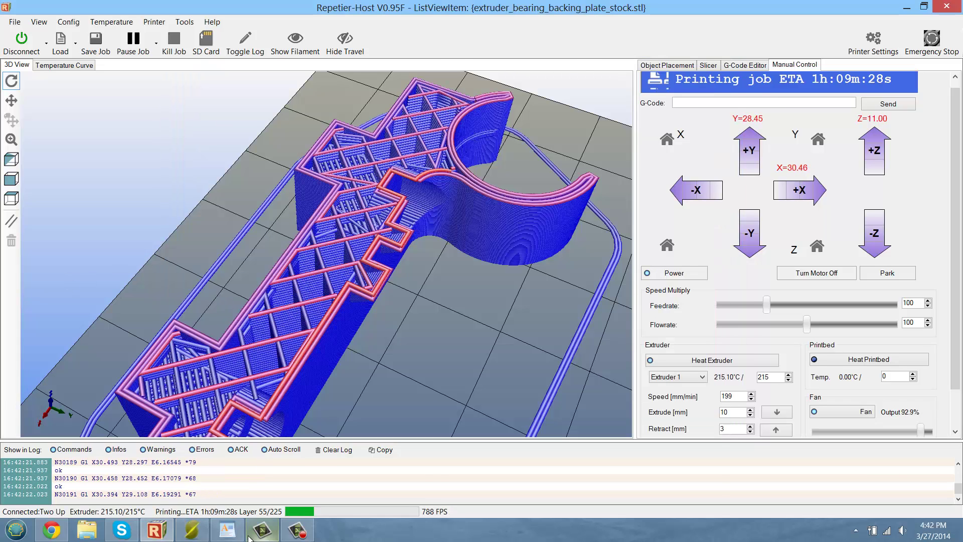
click(192, 530)
click(406, 185)
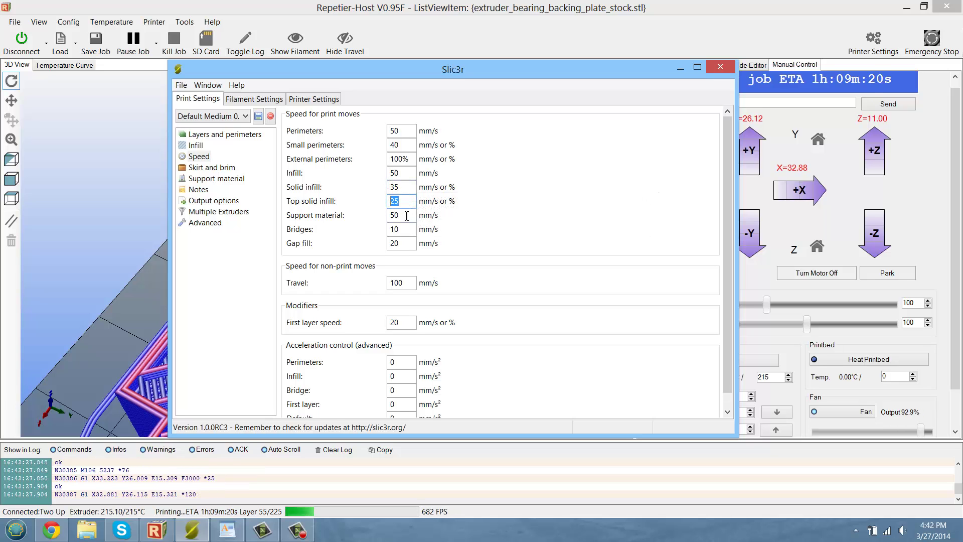
drag(401, 214, 395, 214)
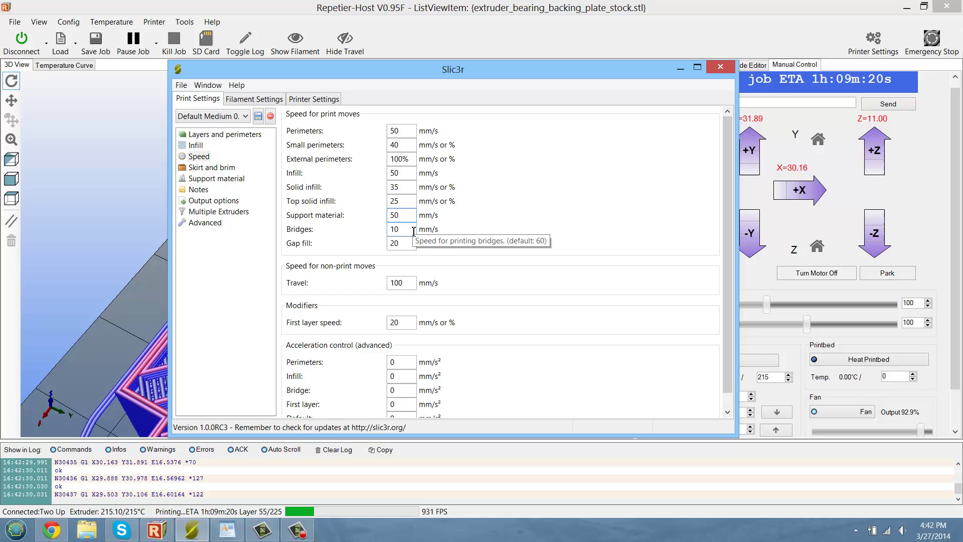
click(413, 230)
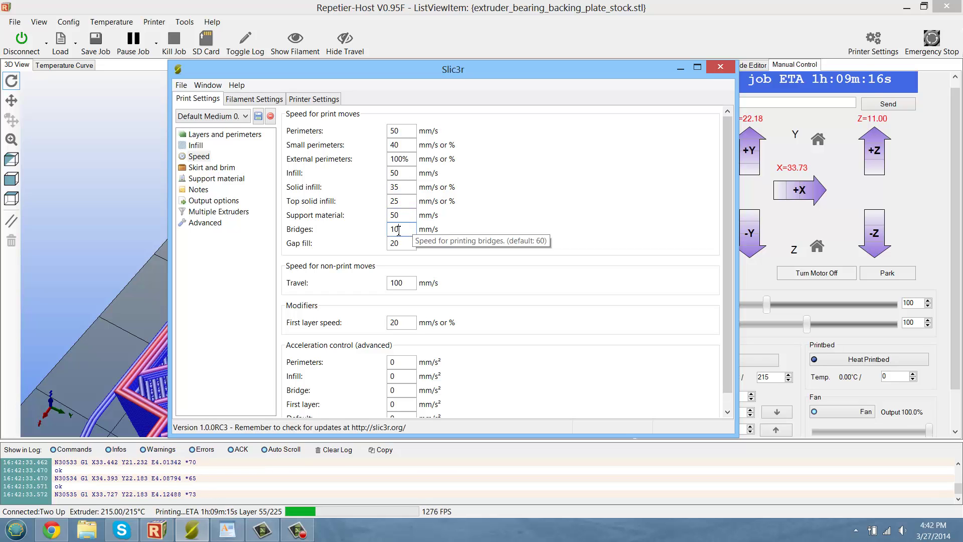
double_click(398, 230)
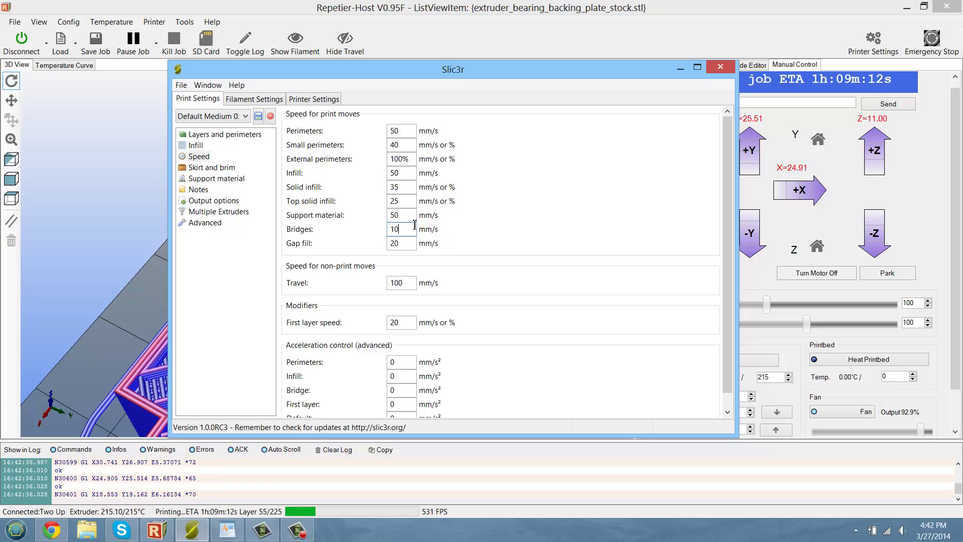
click(412, 244)
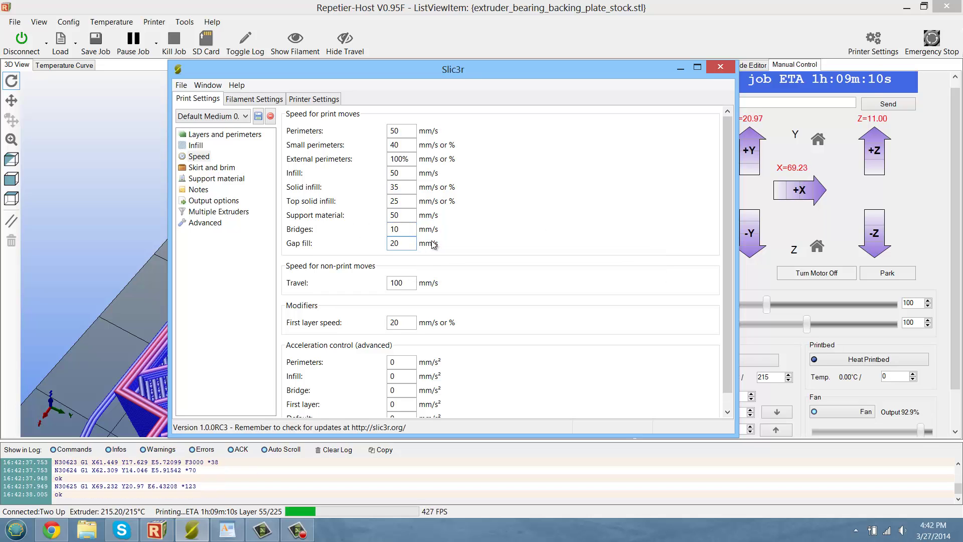
scroll(446, 237, down, 1)
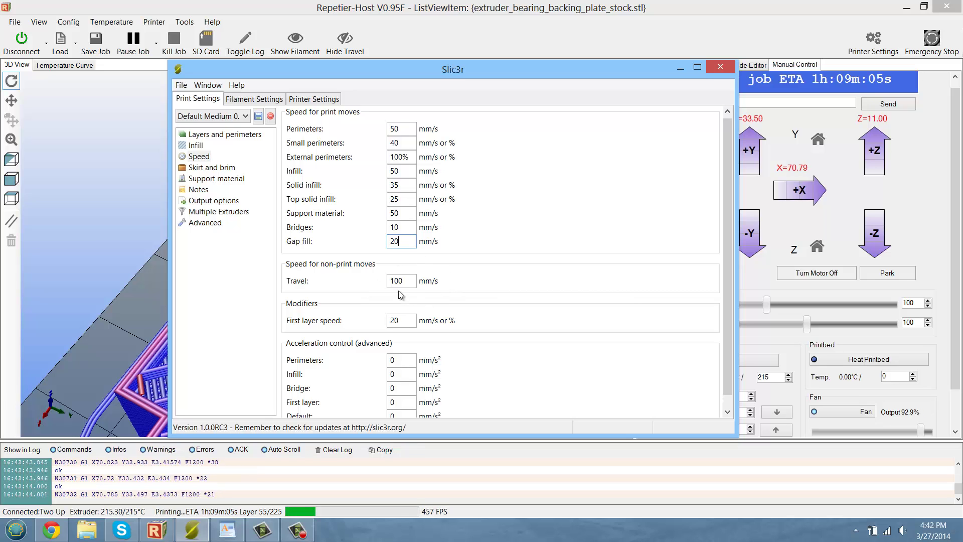
Review the 100 mm/s travel and 20 mm/s first layer speeds, then open Skirt and brim.
scroll(501, 261, down, 1)
scroll(500, 259, down, 1)
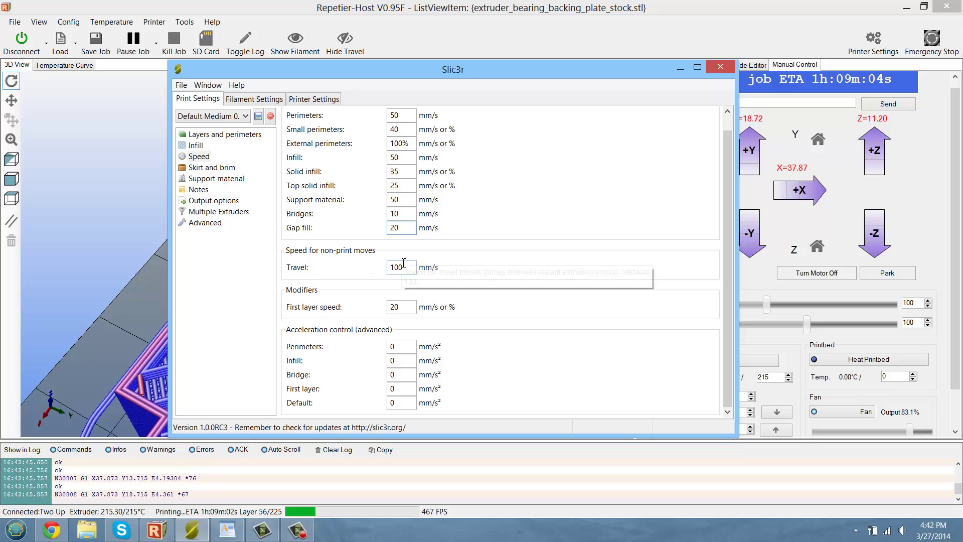
click(410, 265)
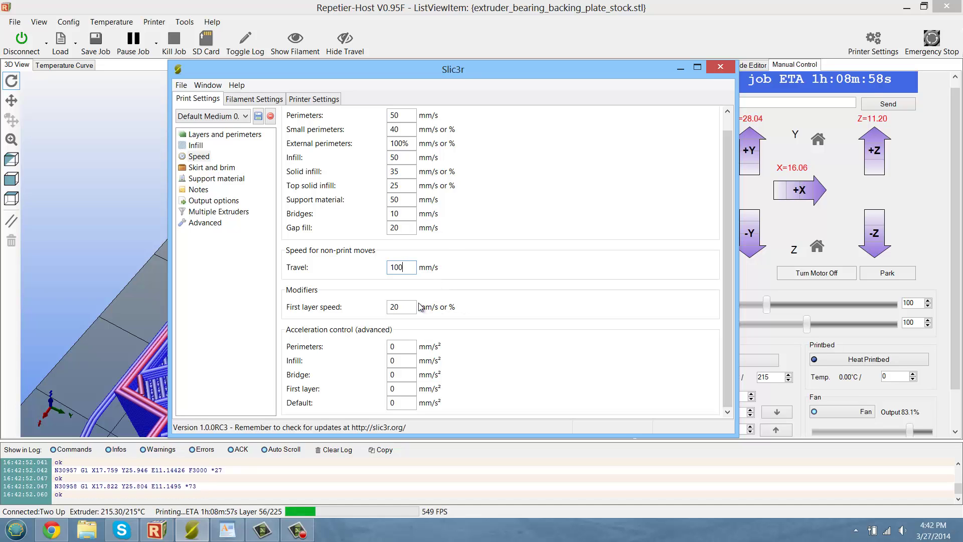
mouse_move(409, 312)
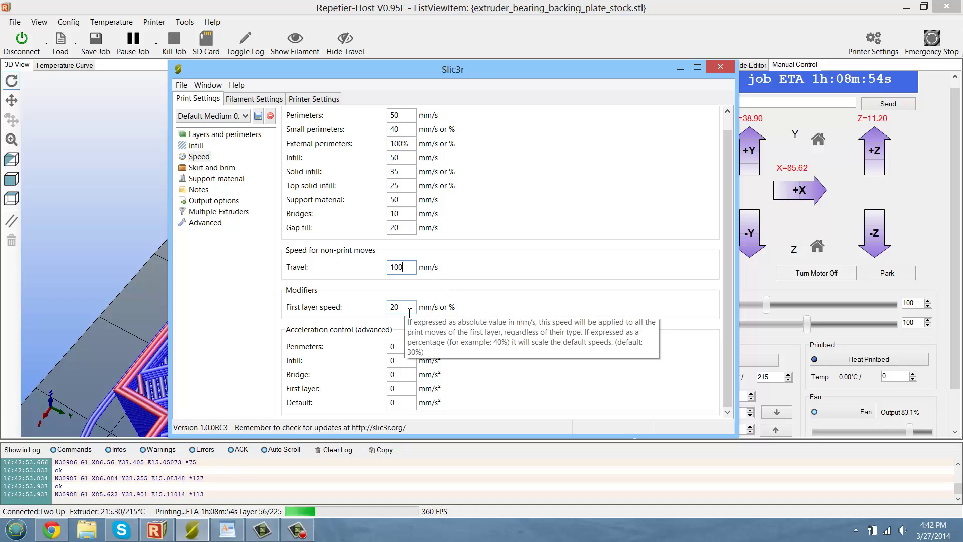
mouse_move(410, 273)
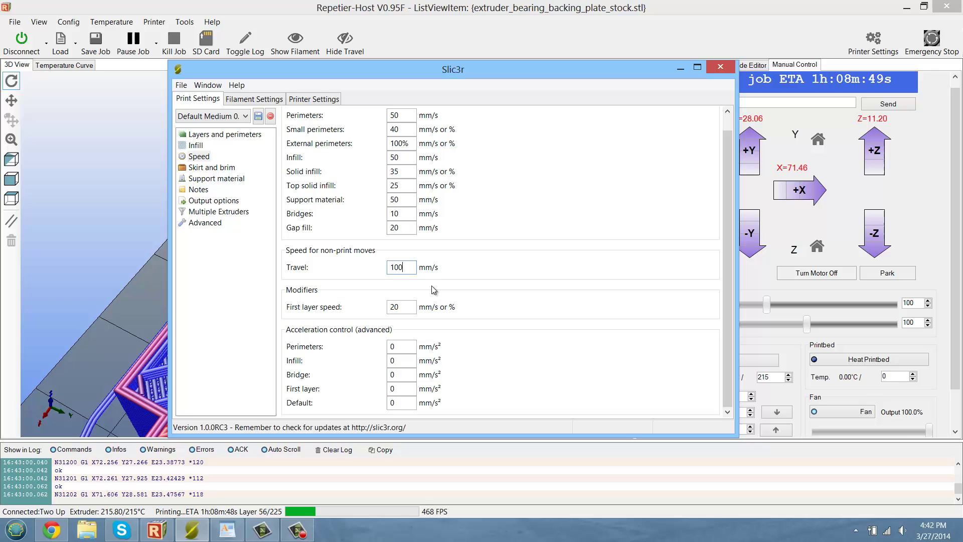
click(410, 312)
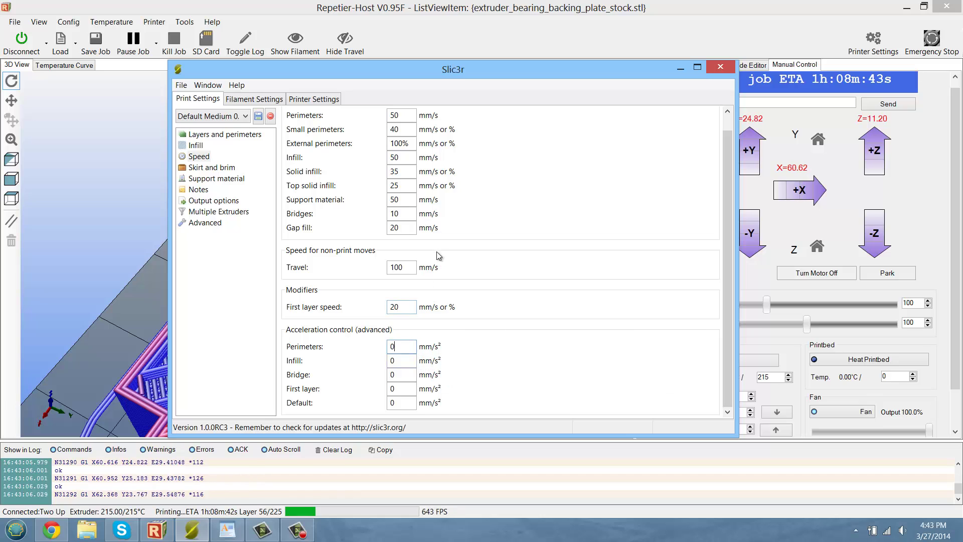
click(204, 167)
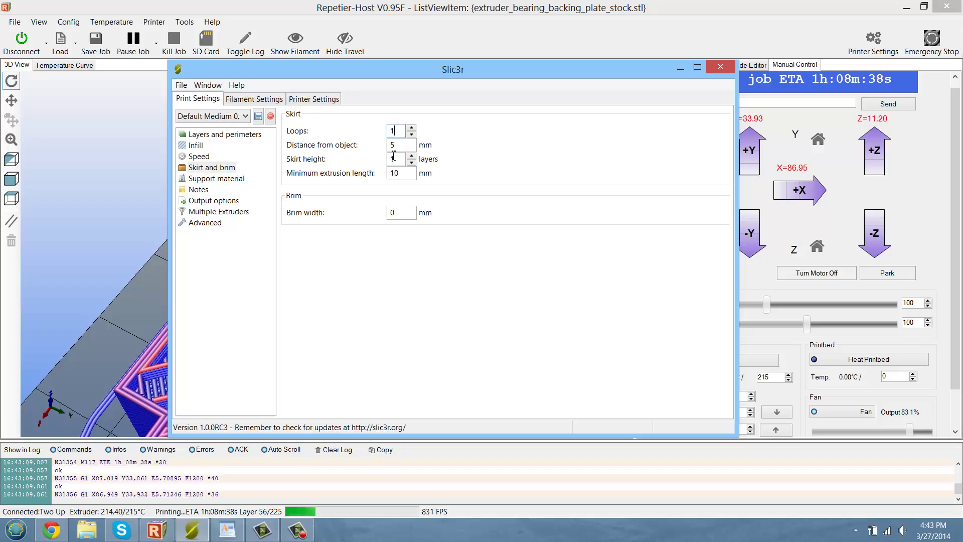
Glance at the print preview, then bring Slic3r back and move it aside.
click(143, 333)
scroll(143, 333, down, 6)
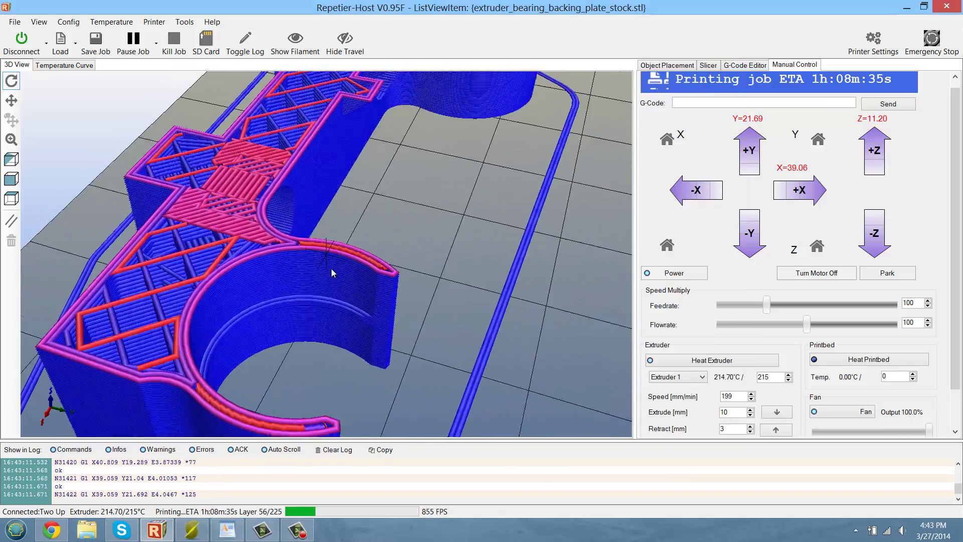
scroll(479, 333, down, 1)
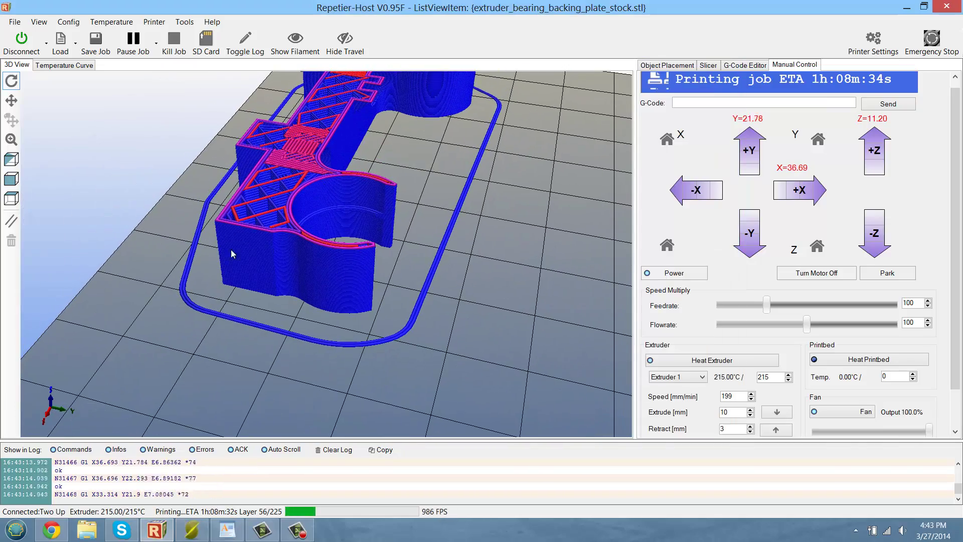
click(191, 530)
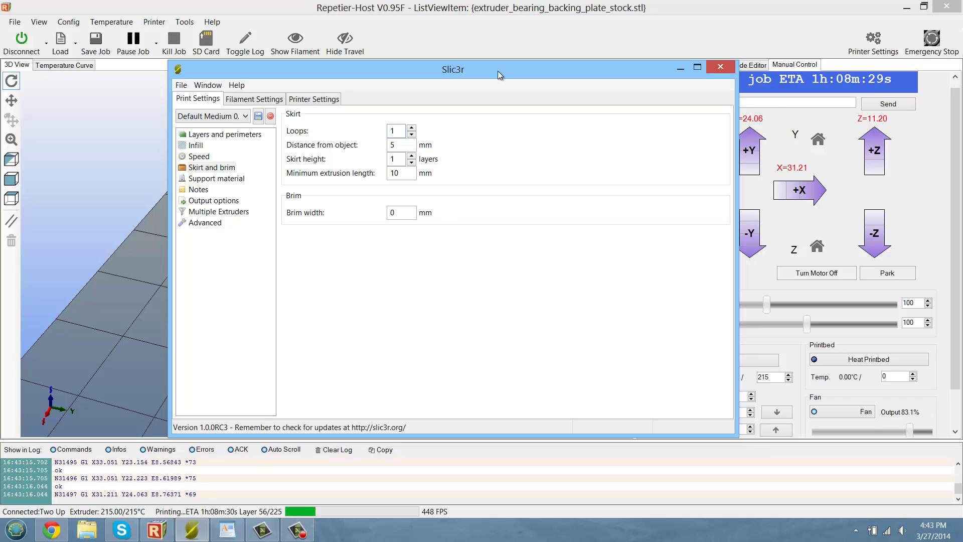
drag(497, 70, 509, 122)
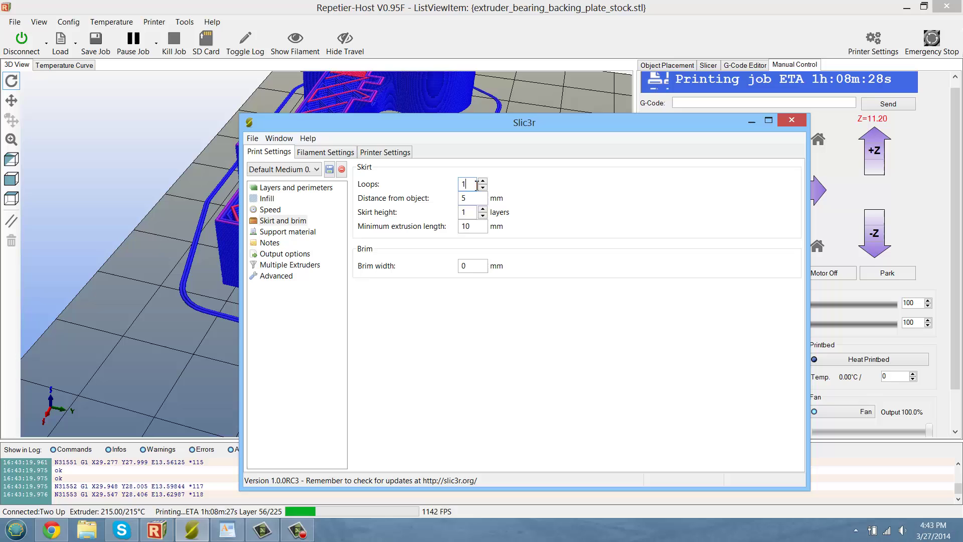
Check the skirt's 5 mm distance, skirt height and 10 mm minimum extrusion length.
click(472, 198)
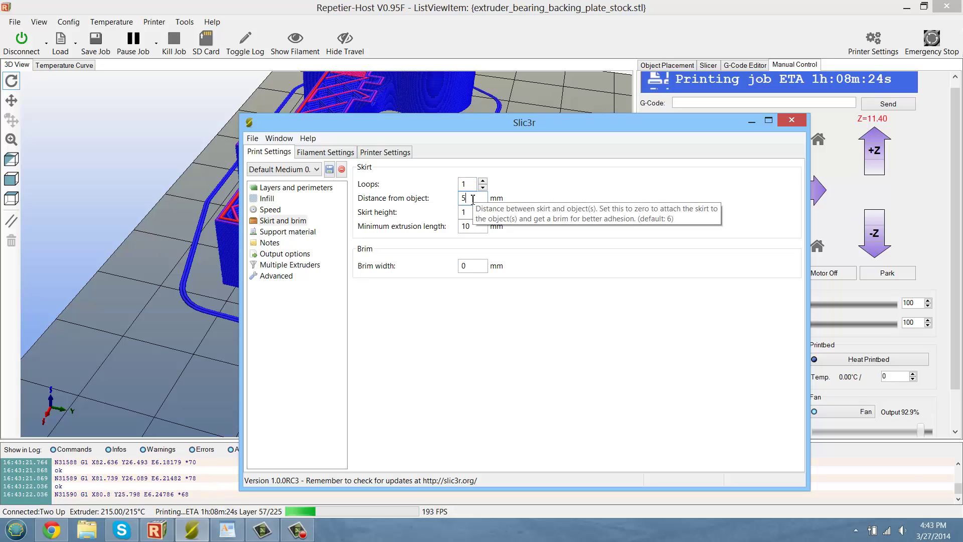
double_click(472, 198)
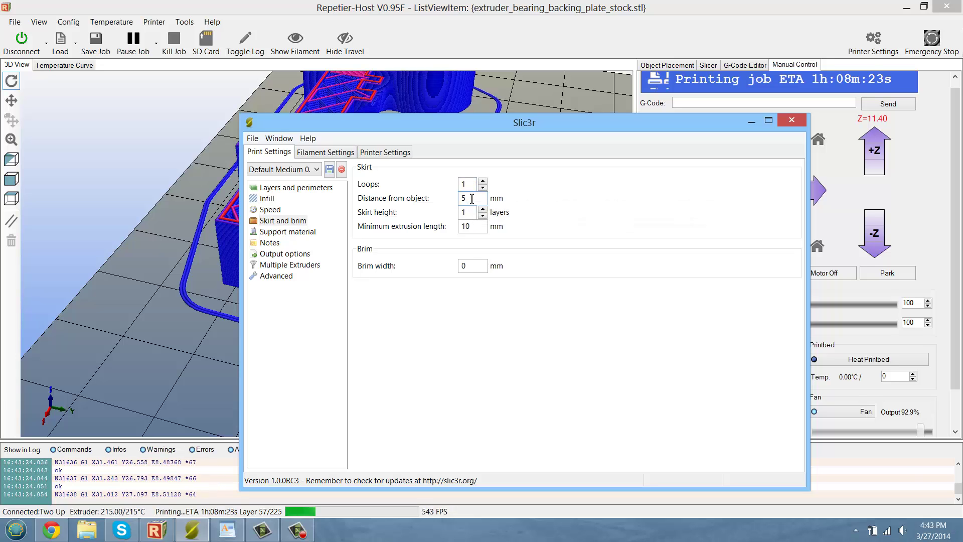
click(473, 214)
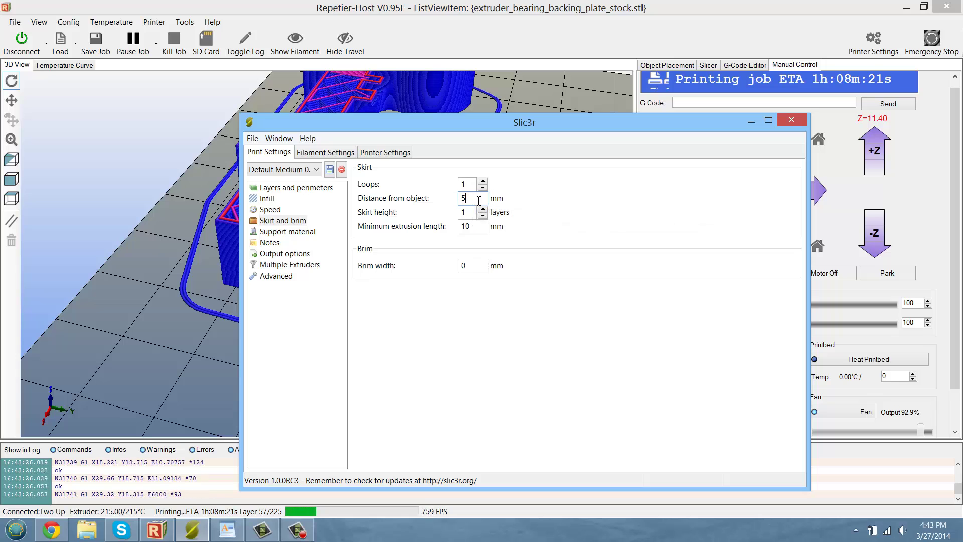
click(472, 228)
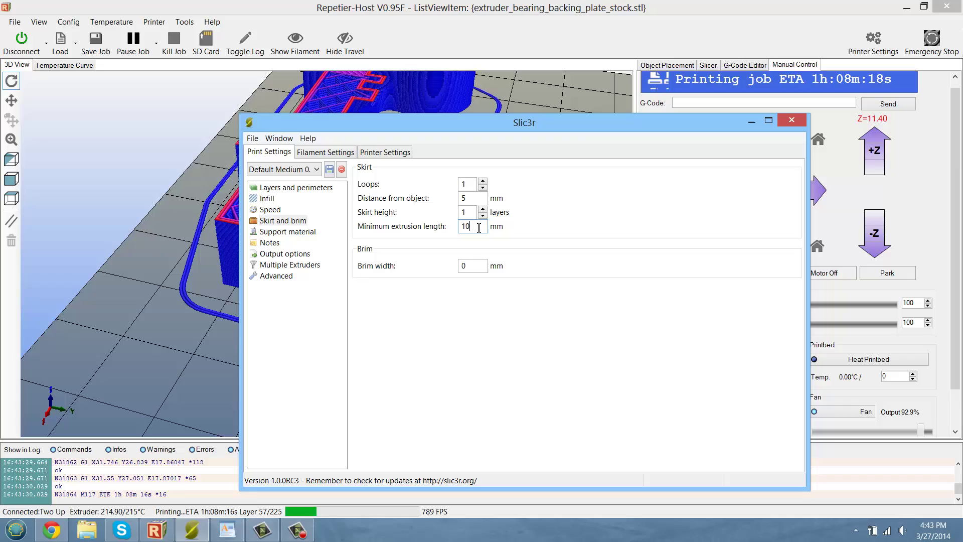
Zoom the live print preview, then bring Slic3r's settings back to the front.
click(219, 262)
scroll(458, 344, up, 5)
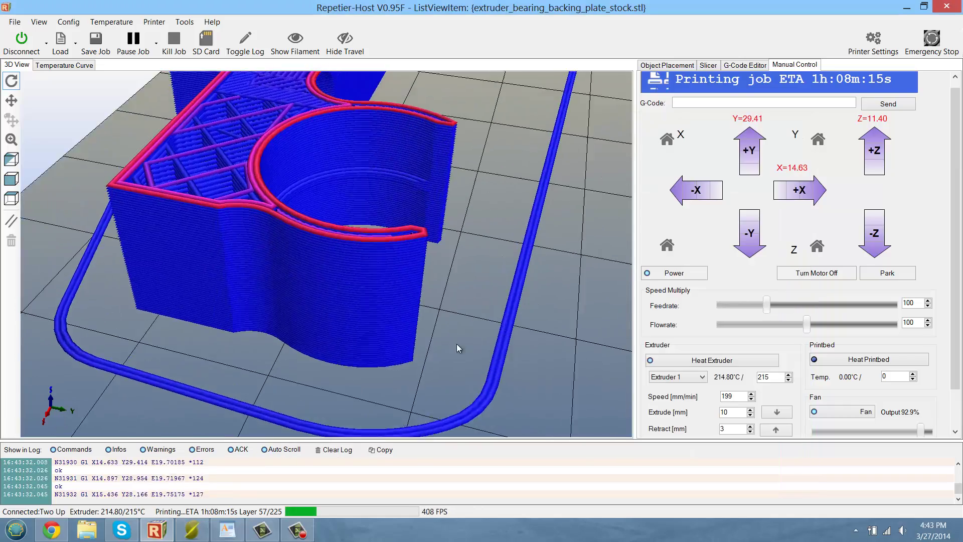
scroll(391, 304, down, 10)
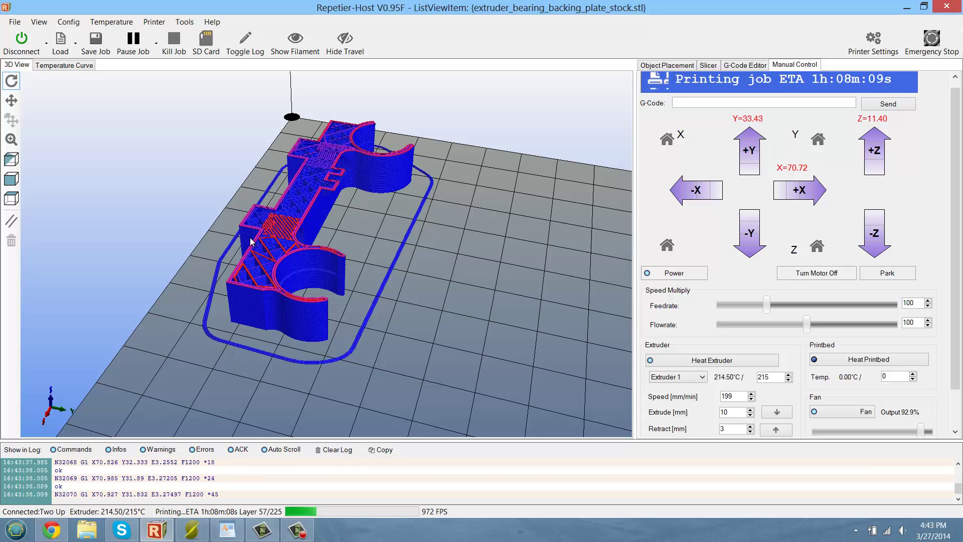
click(192, 530)
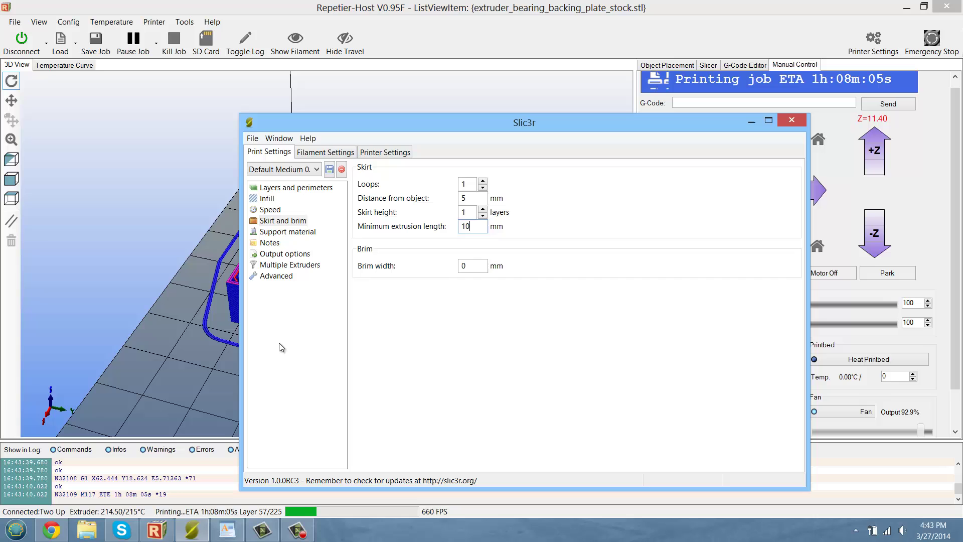
Check the 0 mm brim width, then orbit and tilt the print preview before returning to Slic3r.
click(474, 266)
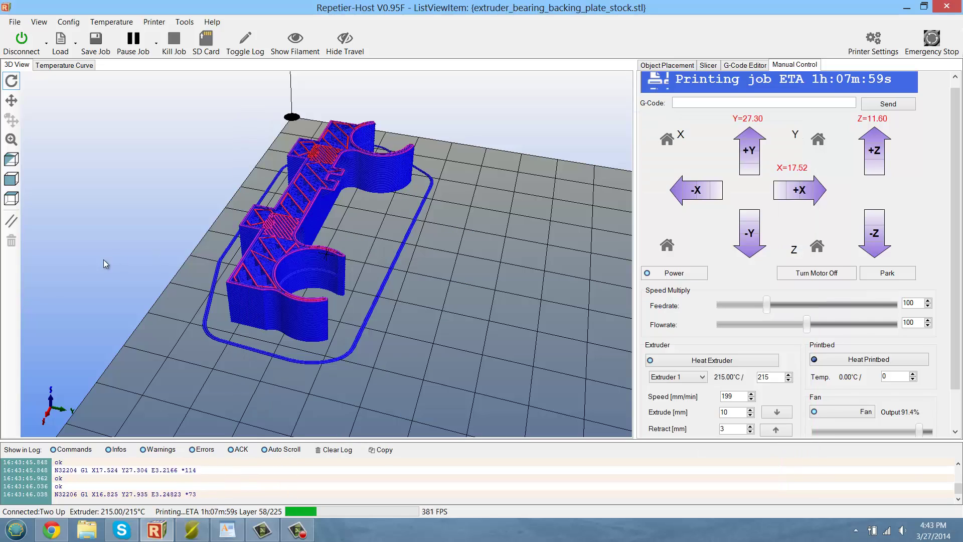
key(alt+Tab)
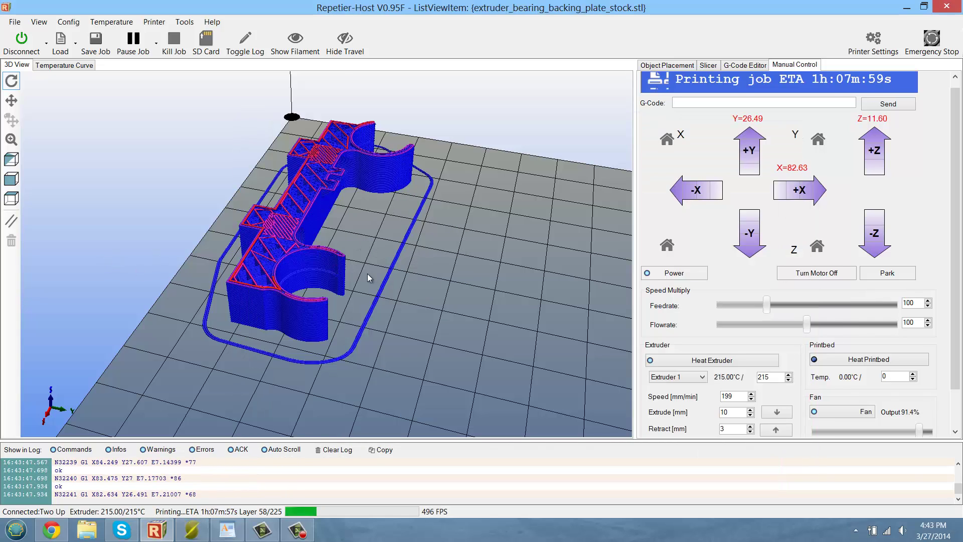
drag(367, 275, 268, 238)
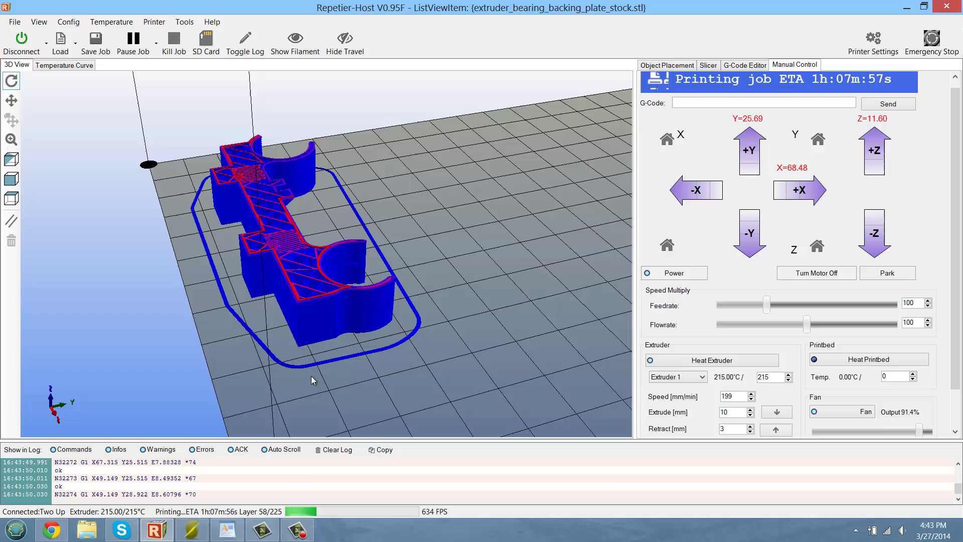
drag(324, 333, 226, 416)
click(194, 535)
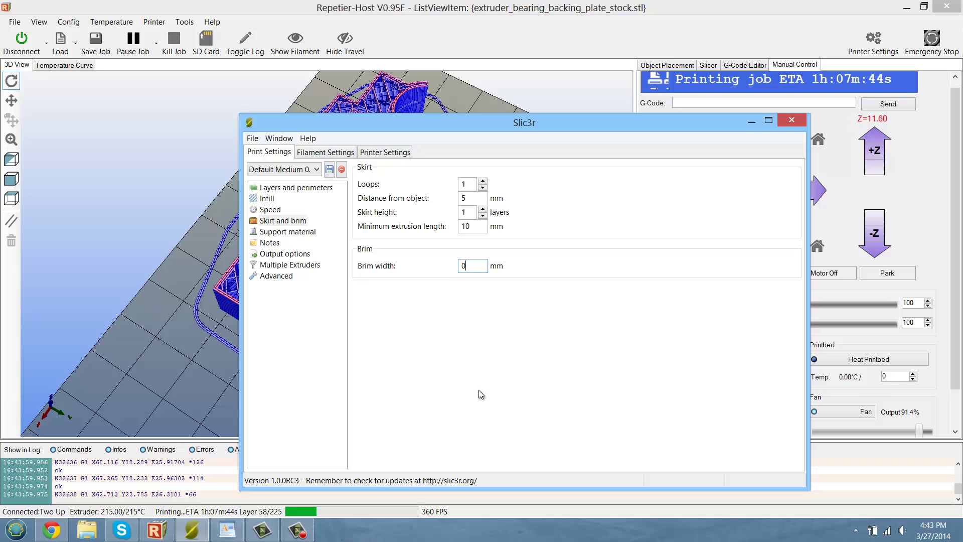
Show Support material settings and review enforce support layers and the 60° overhang threshold.
click(282, 232)
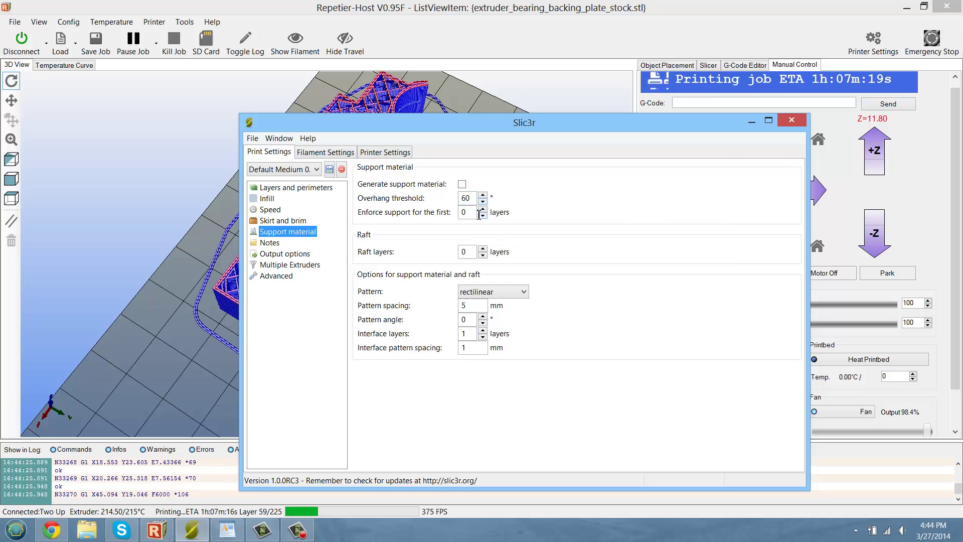
click(470, 211)
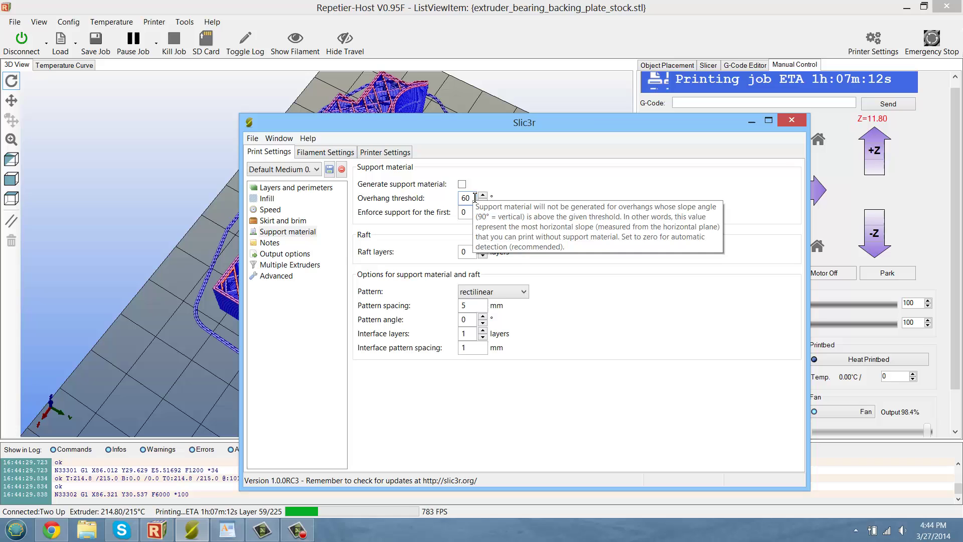
click(474, 198)
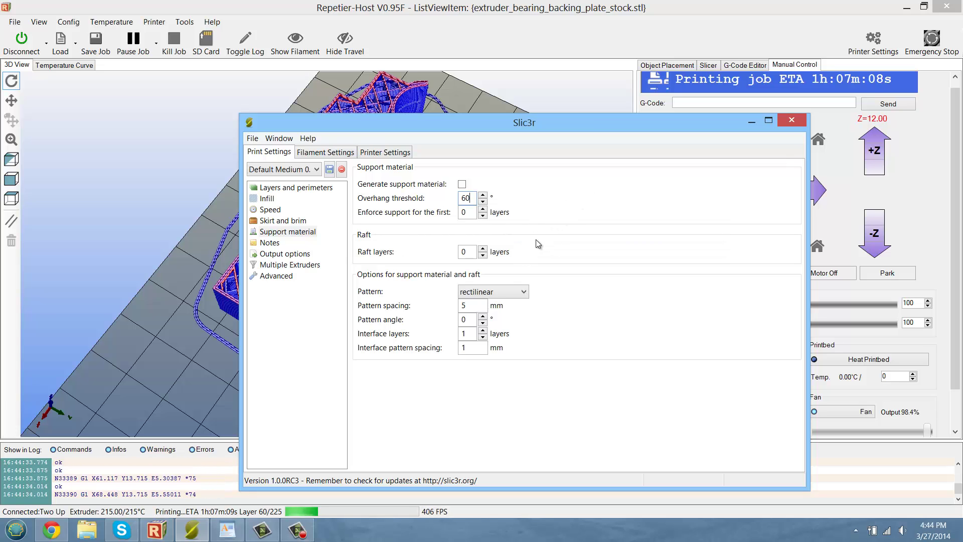
mouse_move(469, 197)
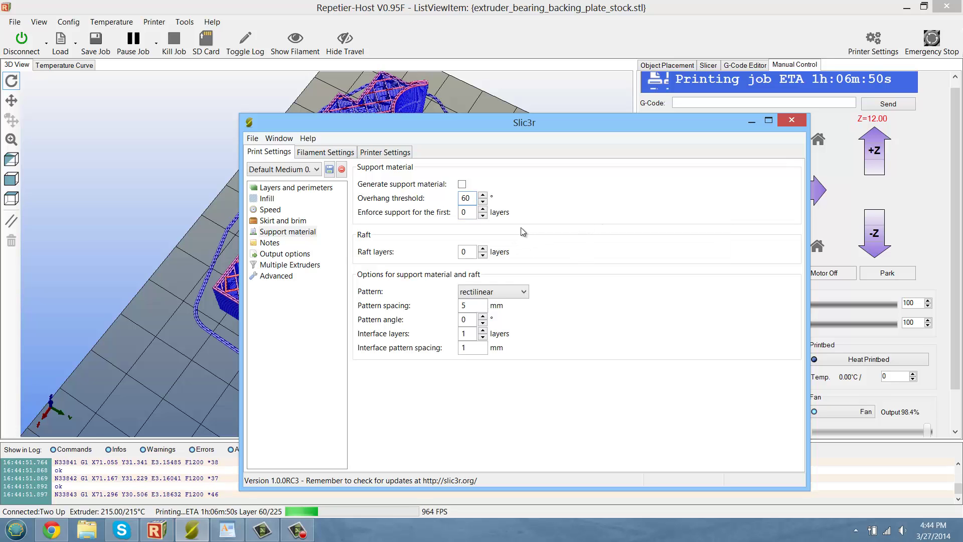
Check the 0 raft layers, then move through Notes to the Output options page.
click(472, 252)
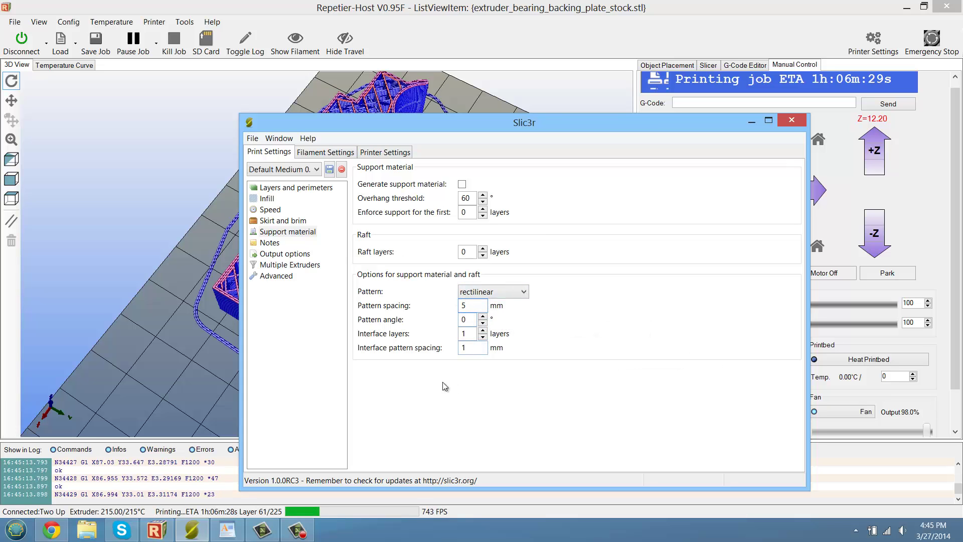
click(274, 244)
click(275, 254)
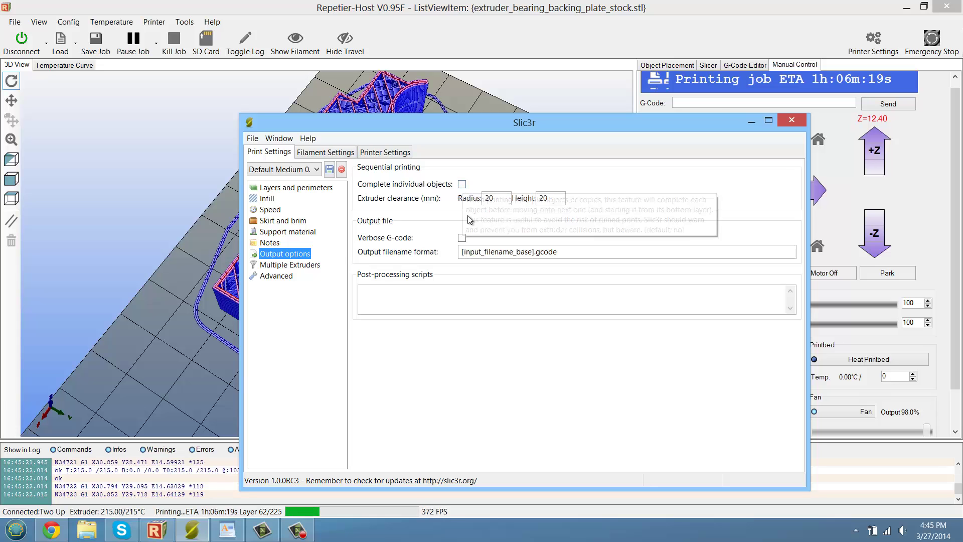
Toggle Complete individual objects on and back off, then view the Multiple Extruders page.
click(462, 185)
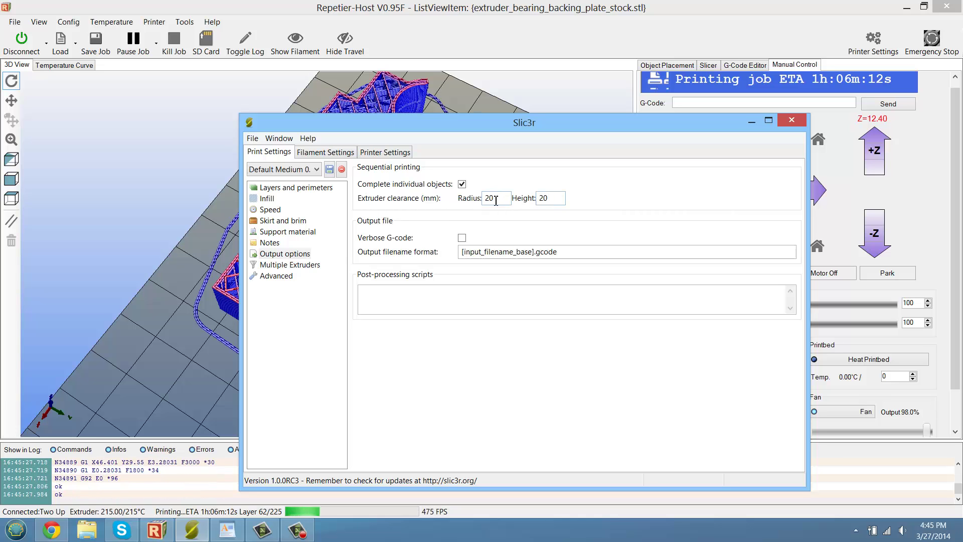
click(458, 187)
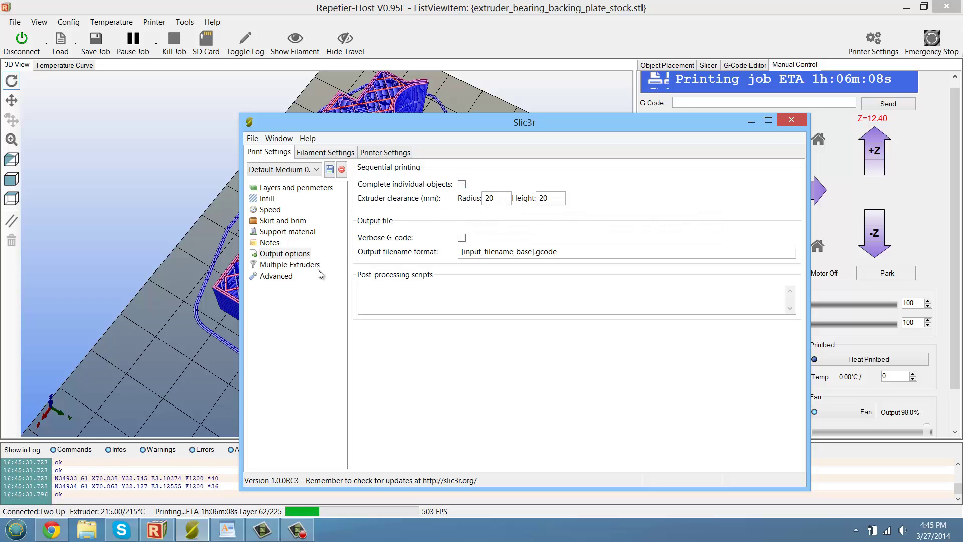
click(271, 266)
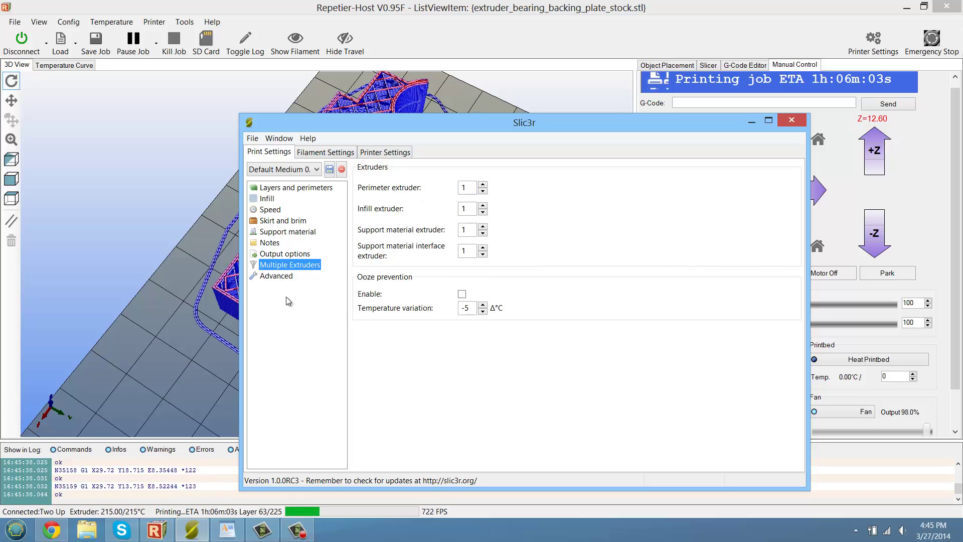
On the Advanced print page, select the final digit of the 1.05 bridge flow ratio.
click(279, 276)
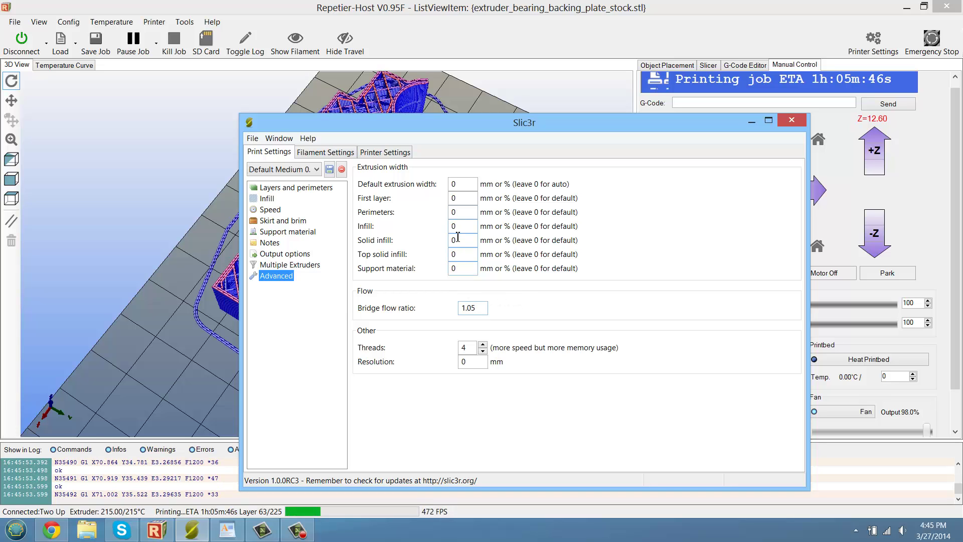
click(478, 309)
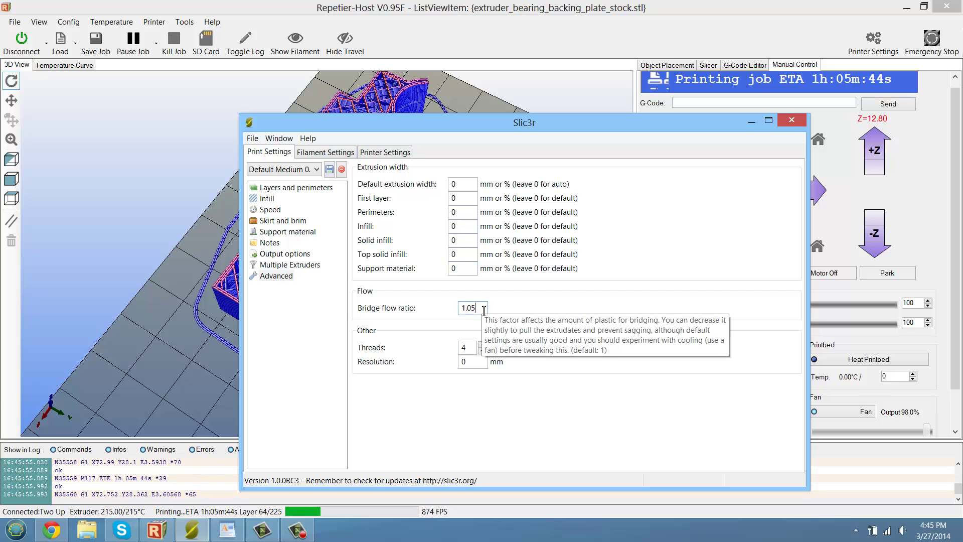
double_click(479, 310)
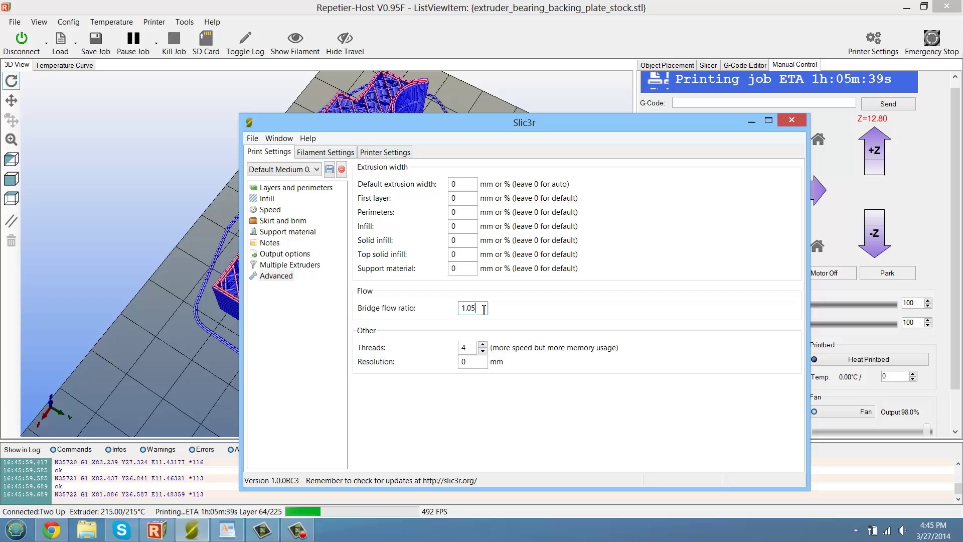
key(shift+Left)
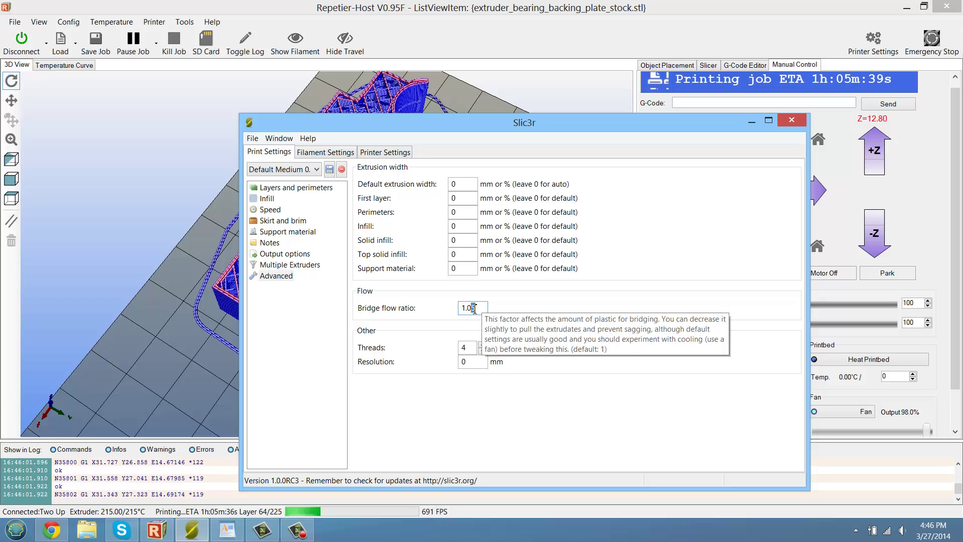
Change the bridge flow ratio to 1.03 and save the Default Medium 0.2 print preset.
text(3)
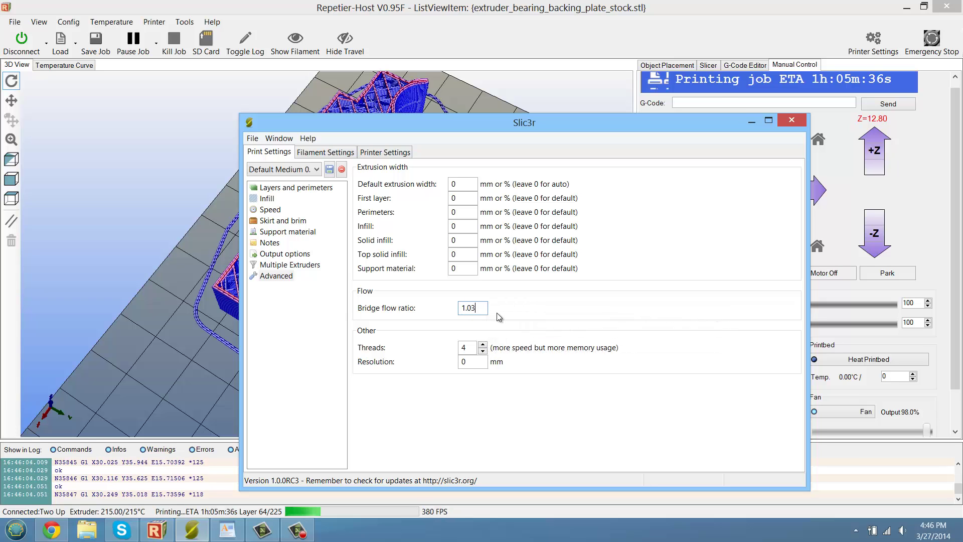
click(329, 169)
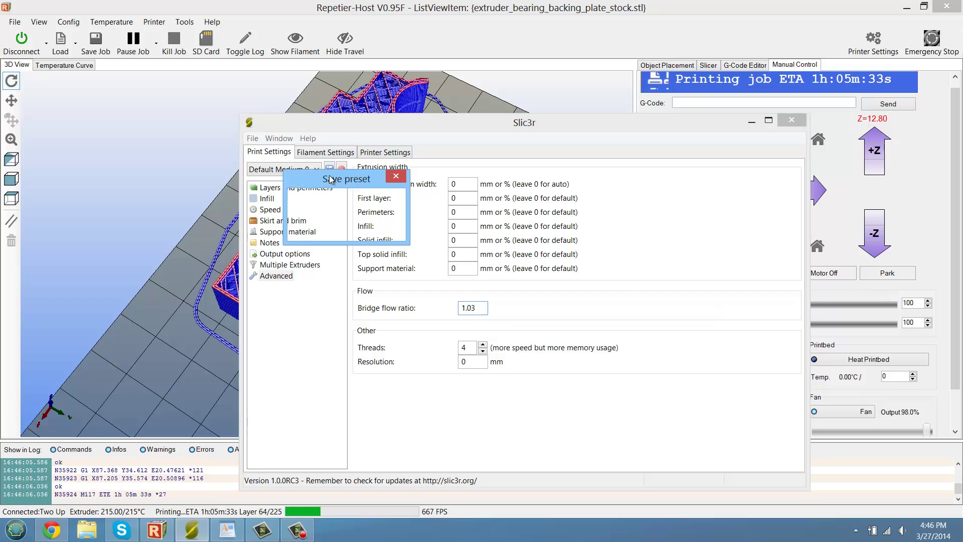
click(330, 229)
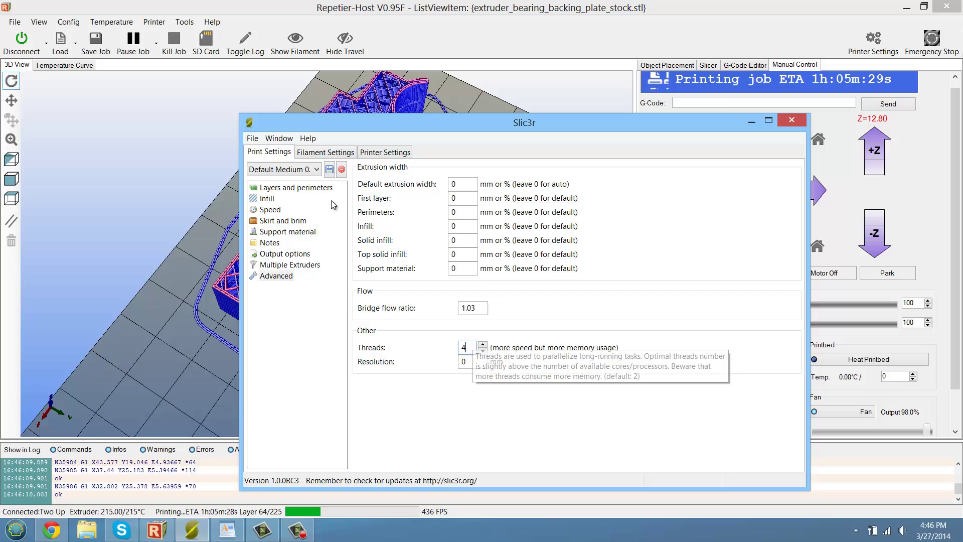
Open and close the print preset list unchanged, then focus the Resolution field.
click(311, 169)
click(301, 169)
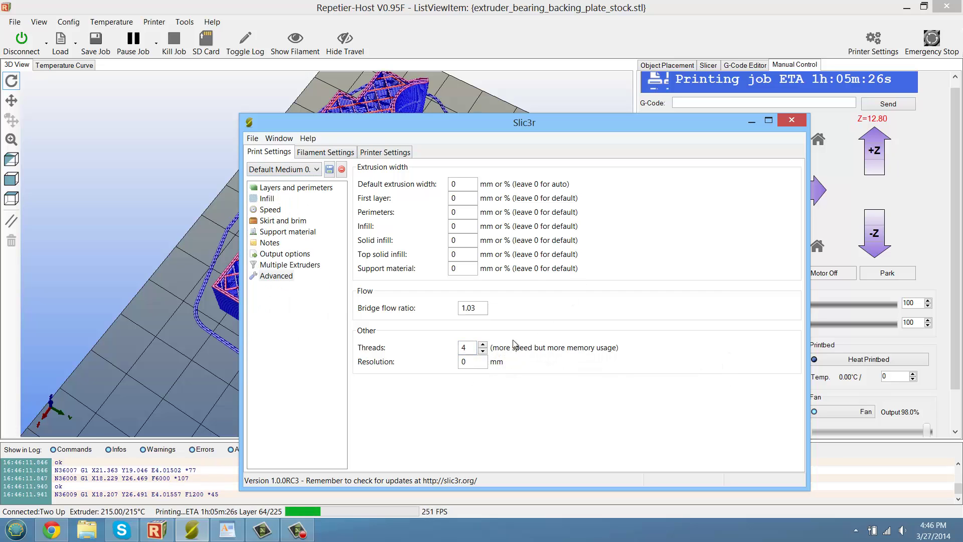
click(479, 362)
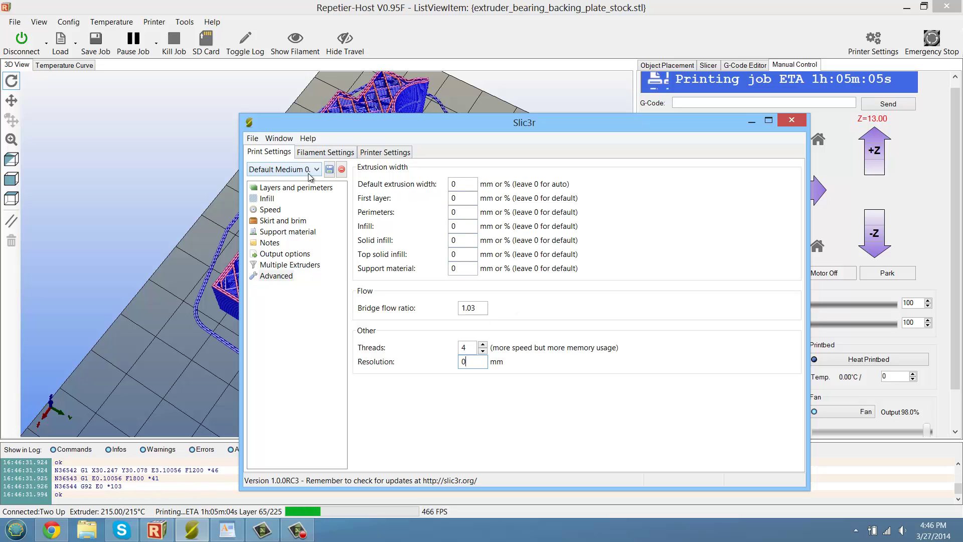
Start saving the print preset again but cancel, keeping Default Medium 0.2 unchanged.
click(330, 169)
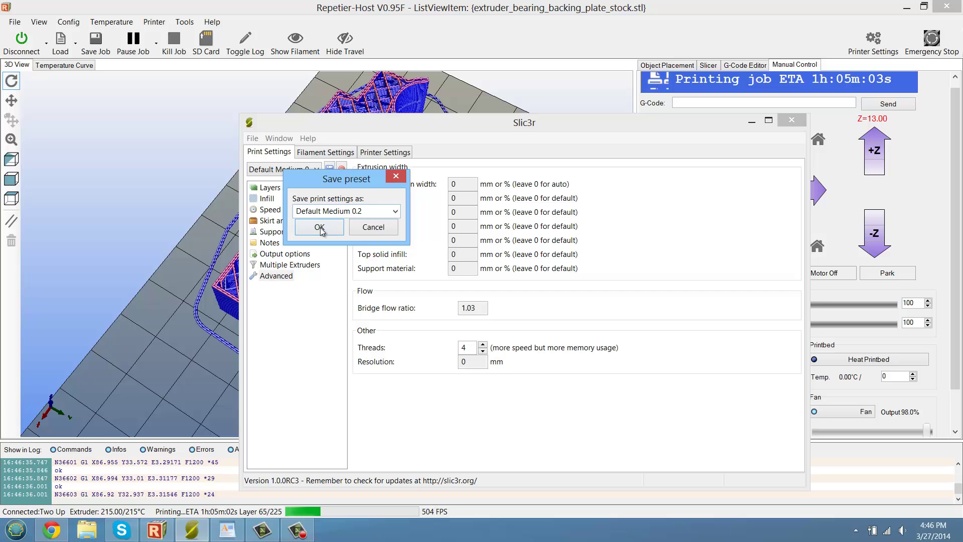
drag(295, 211, 368, 214)
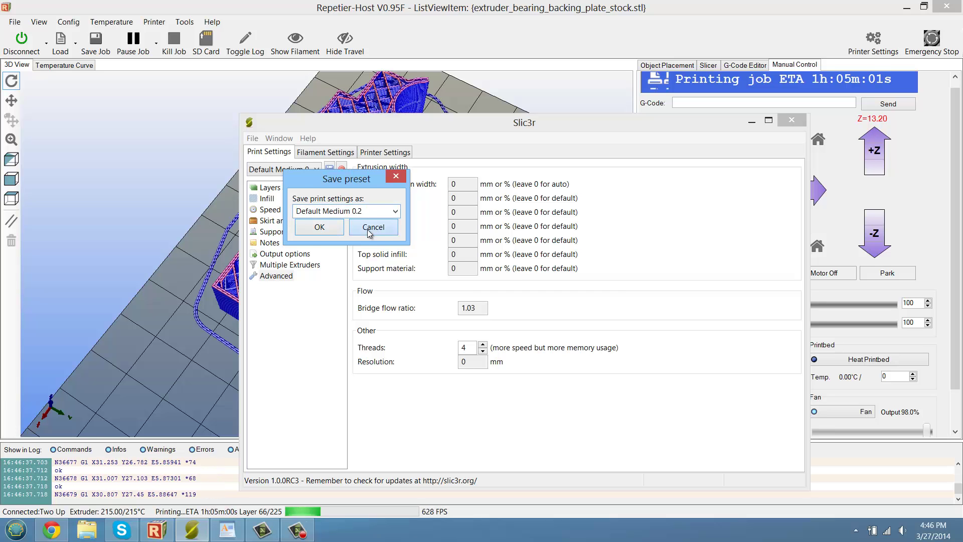
click(374, 227)
click(314, 169)
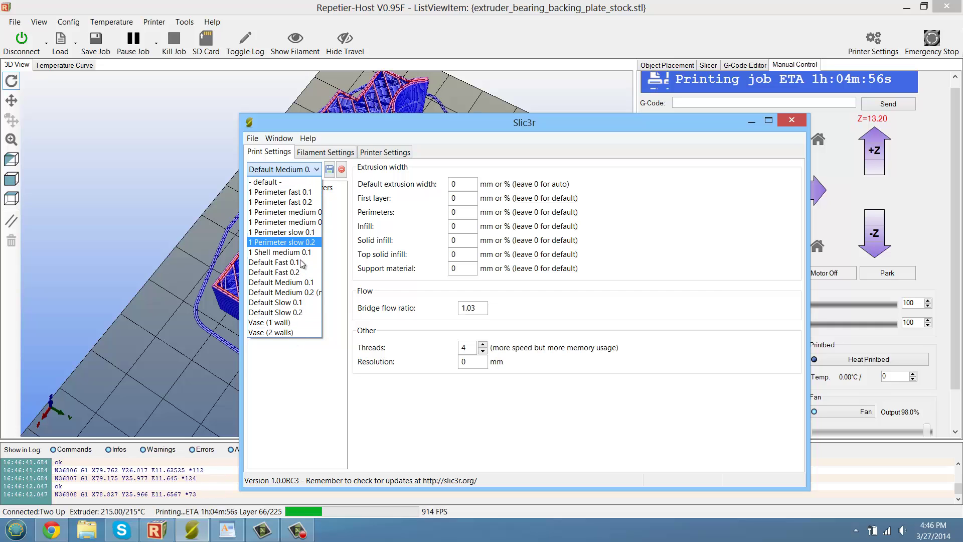
click(439, 274)
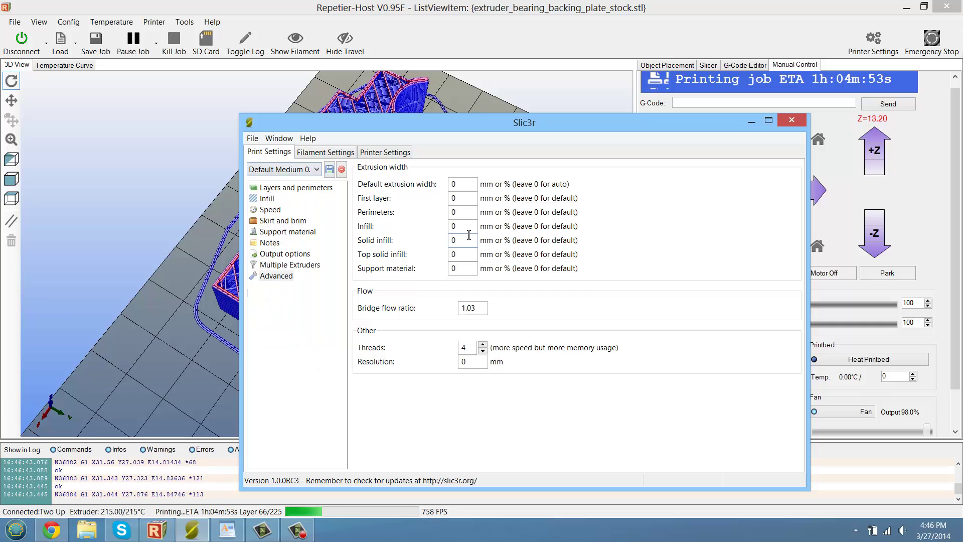
Load the Matterhackers filament preset (1.75 mm diameter, 215 °C).
click(325, 152)
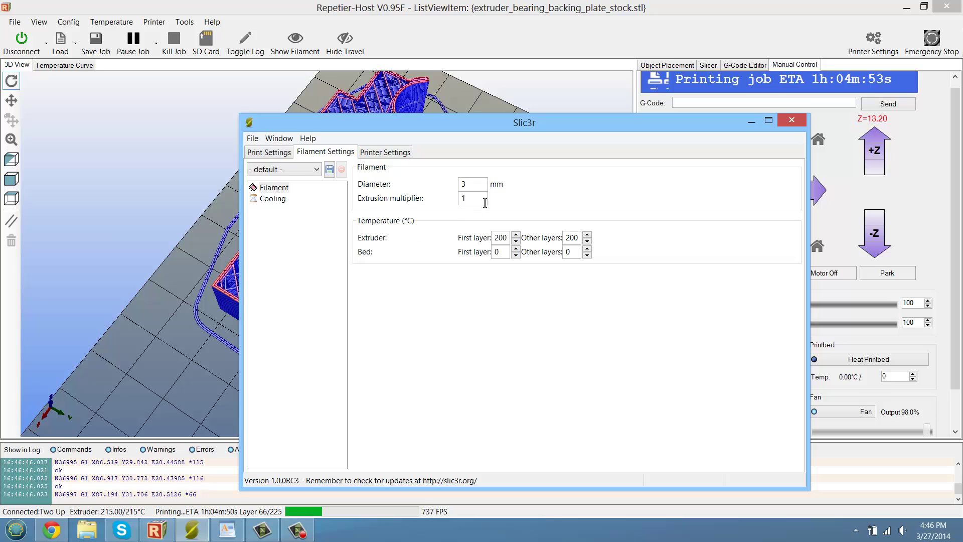
click(294, 169)
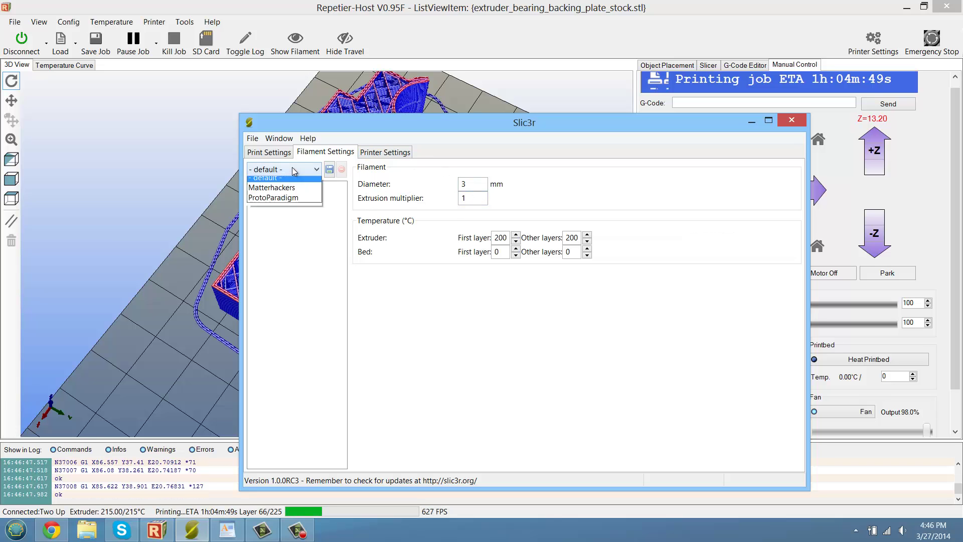
click(289, 192)
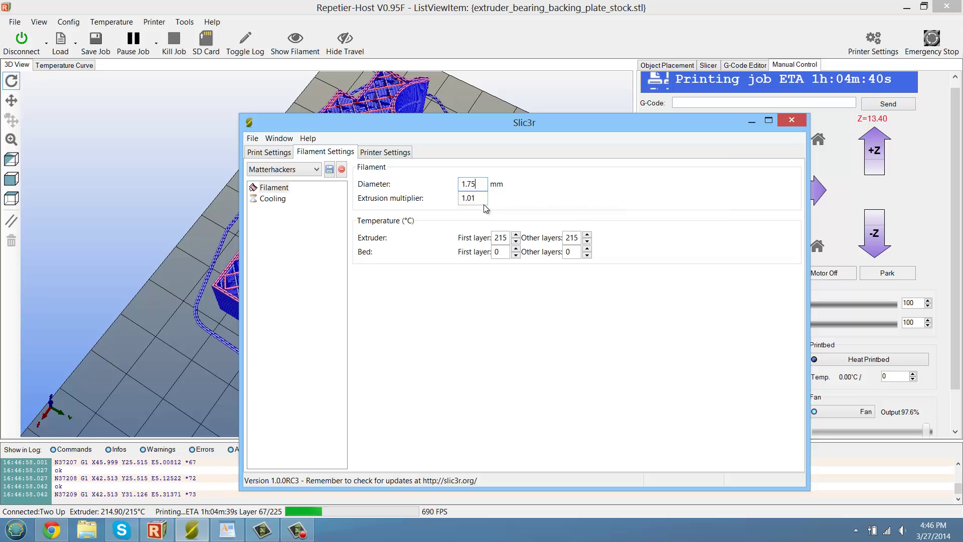
Check the 1.01 extrusion multiplier and first-layer temperature, then view the Cooling page.
key(Tab)
click(485, 203)
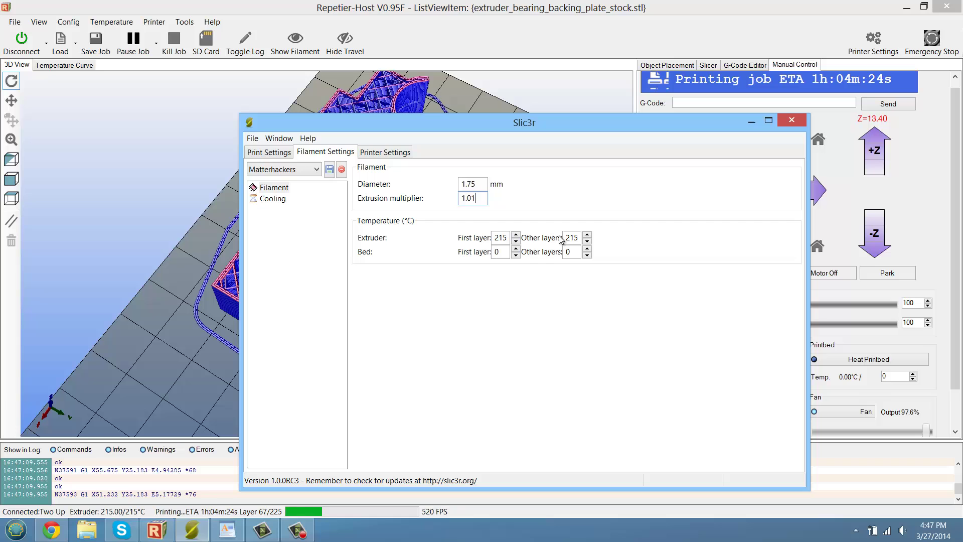
click(509, 243)
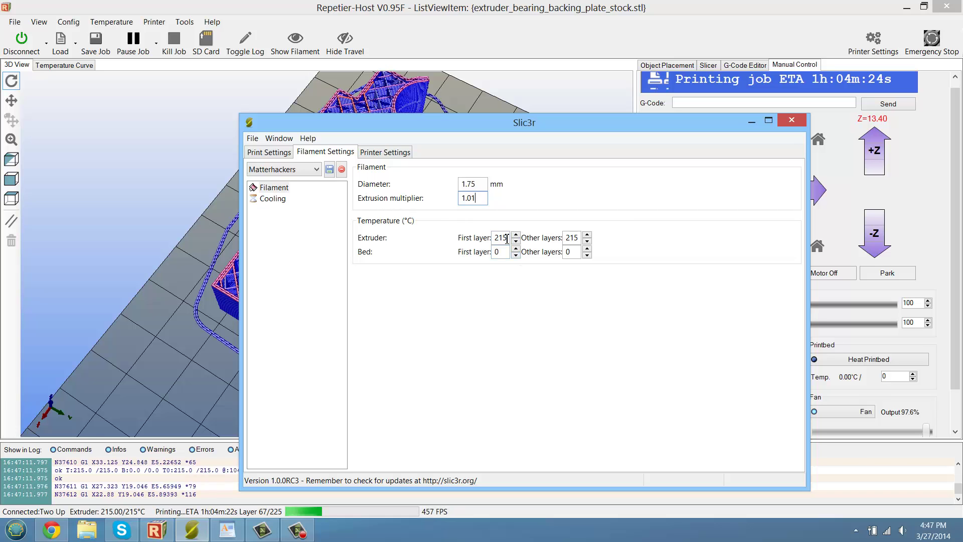
click(270, 198)
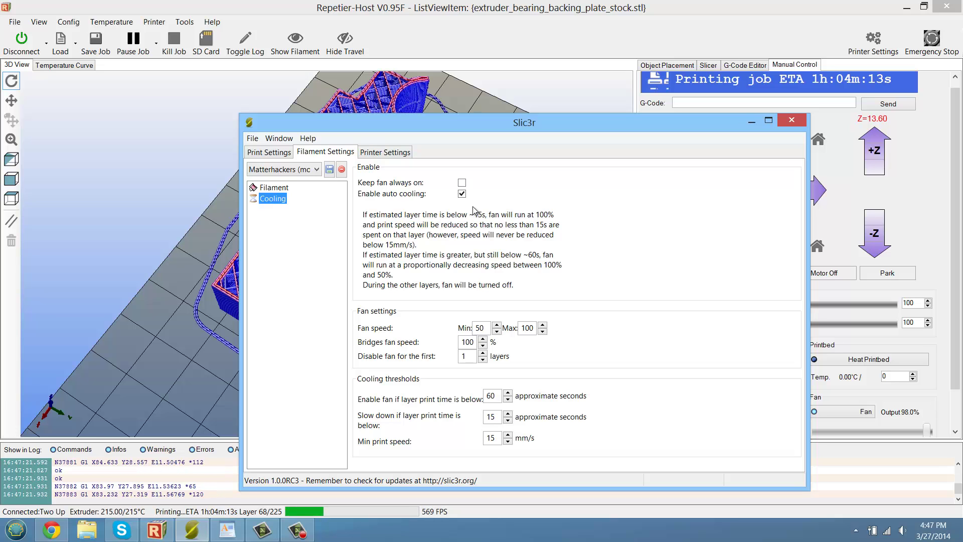
Review the fan threshold and disabled-fan layer values unchanged, then view the End at 110mm printer settings.
click(498, 395)
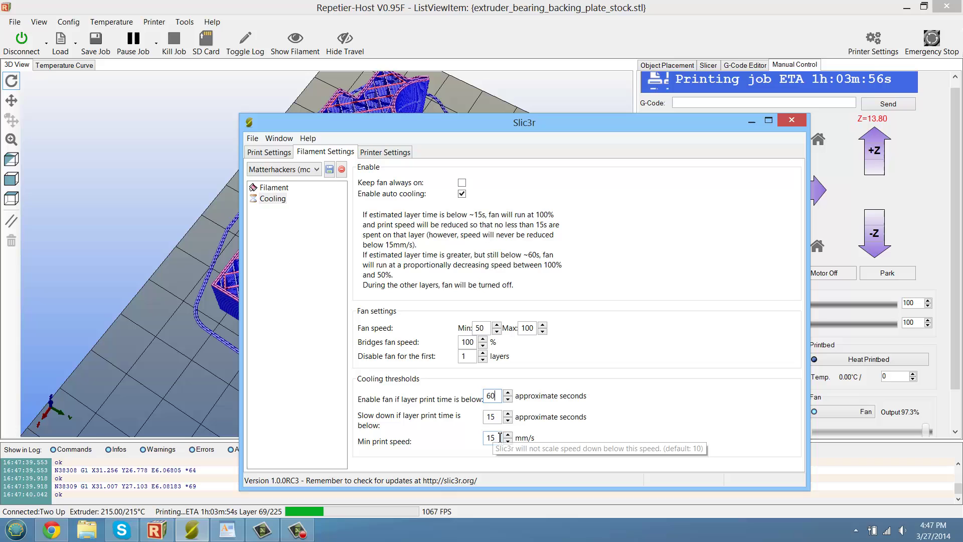
key(Tab)
key(Tab)
click(469, 356)
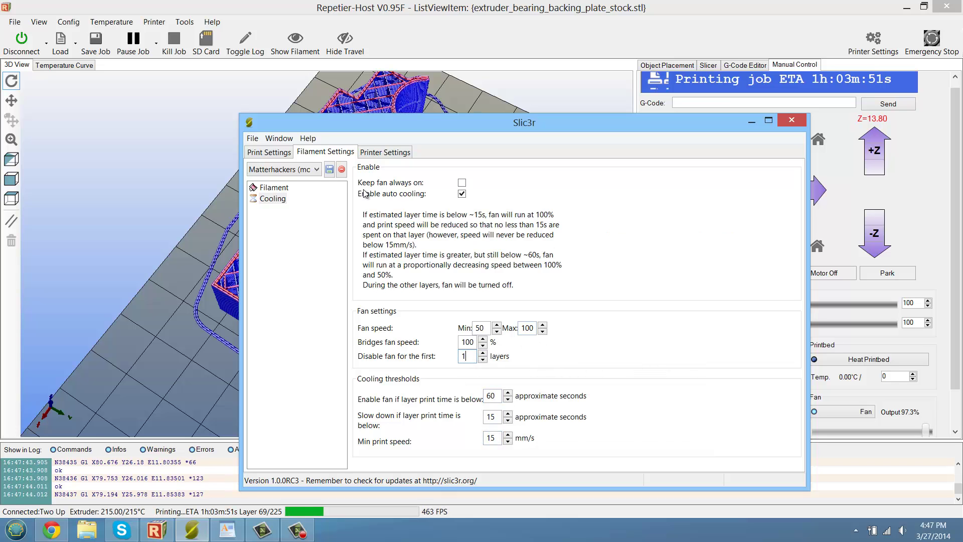
click(382, 152)
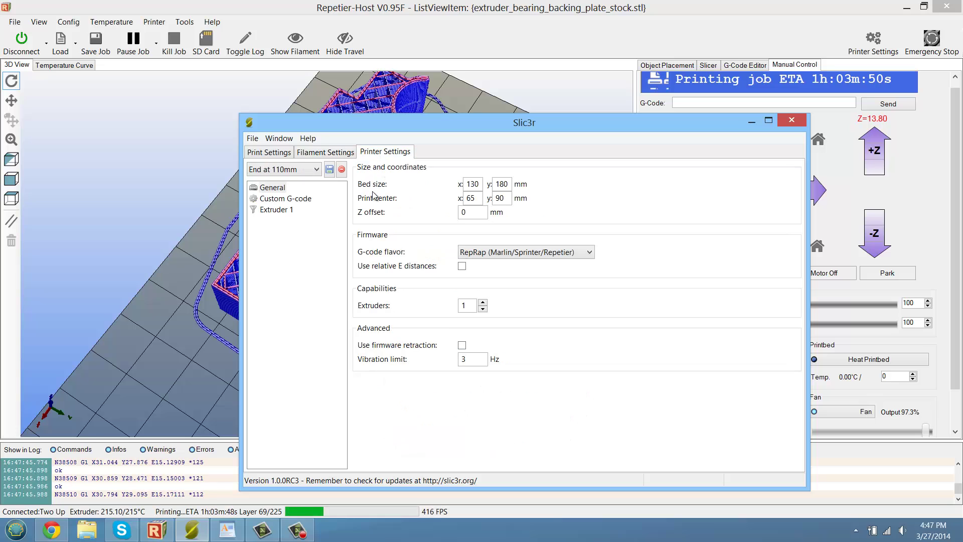
Set the bed width to 130 mm and step through bed depth and print centre.
double_click(471, 183)
text(130)
key(Tab)
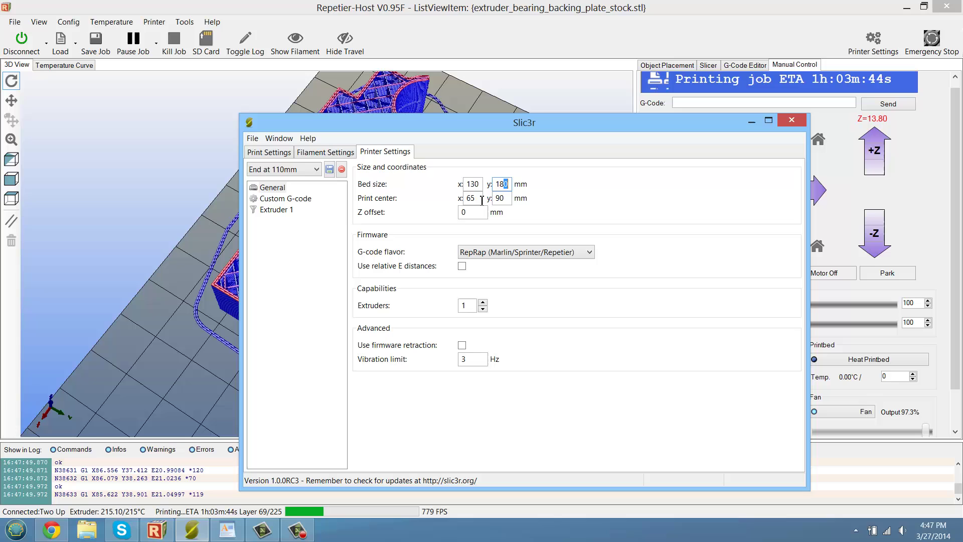
key(Tab)
key(Tab)
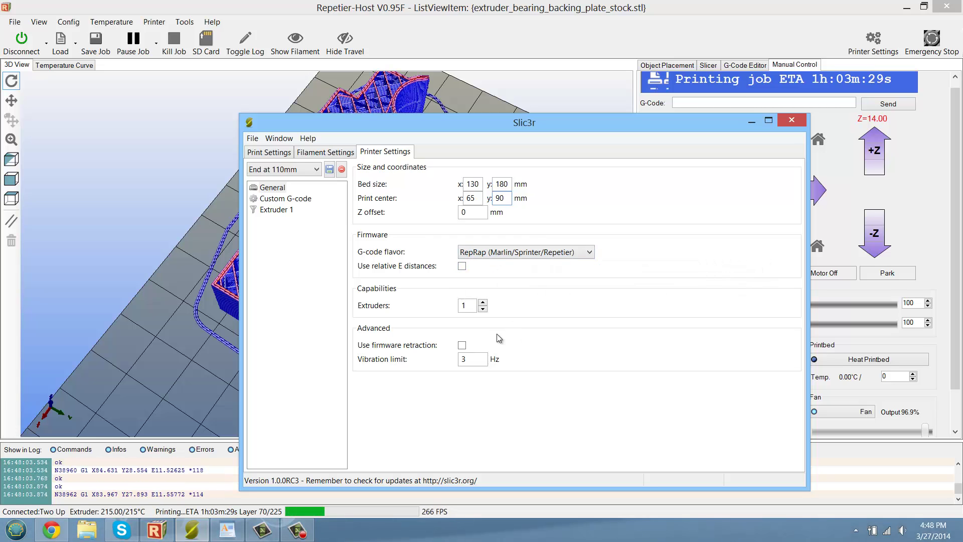
Check the extruder count and load the End at 80mm printer preset.
click(465, 307)
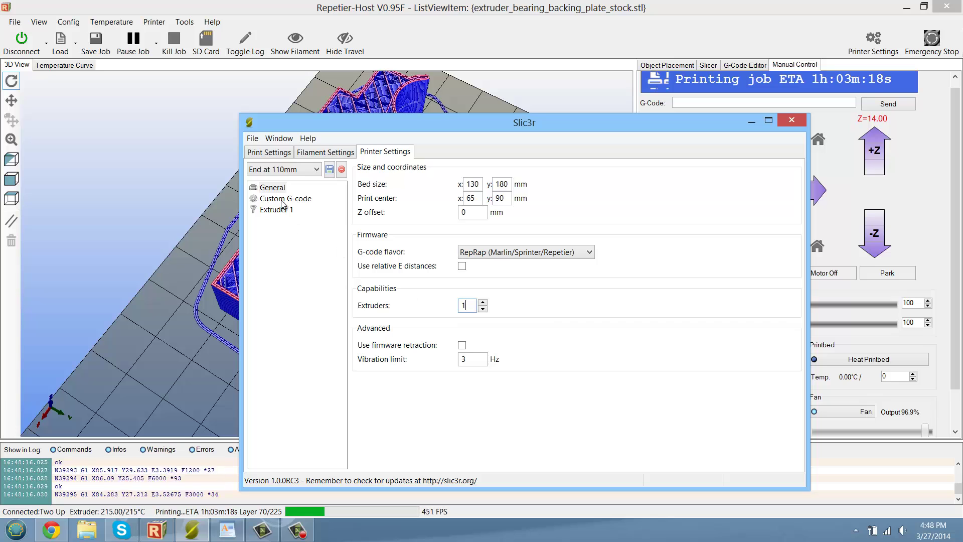
click(295, 170)
click(289, 199)
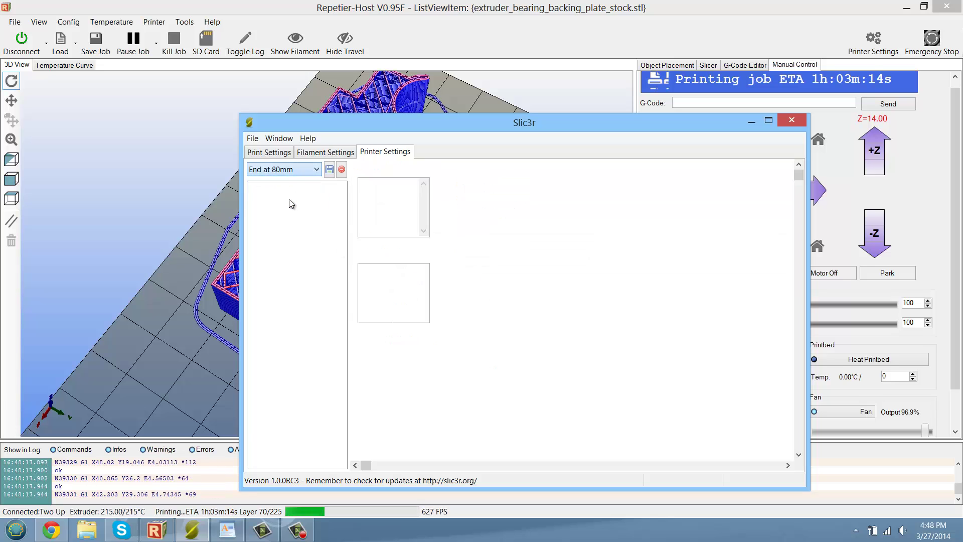
Review End at 80mm's custom G-code, including the empty layer change and start G-code.
click(301, 199)
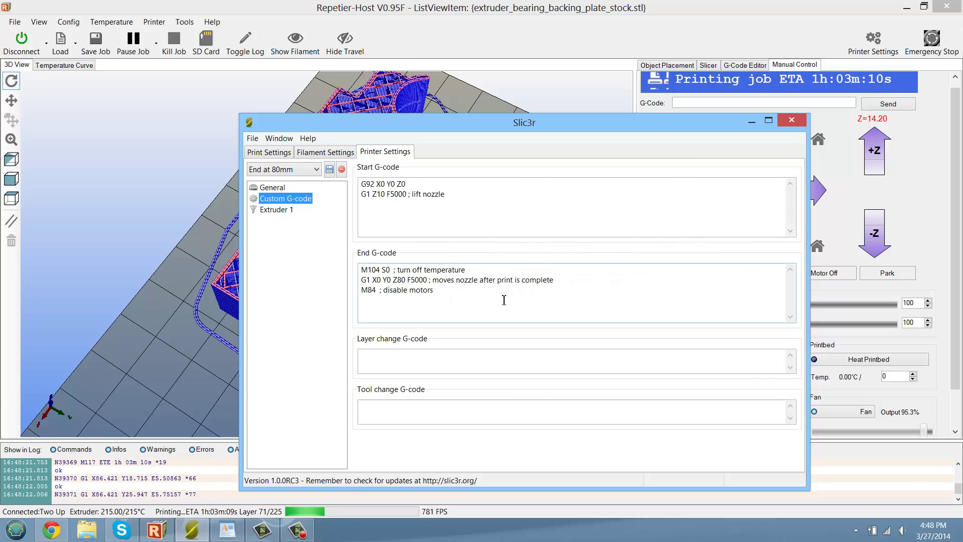
click(404, 357)
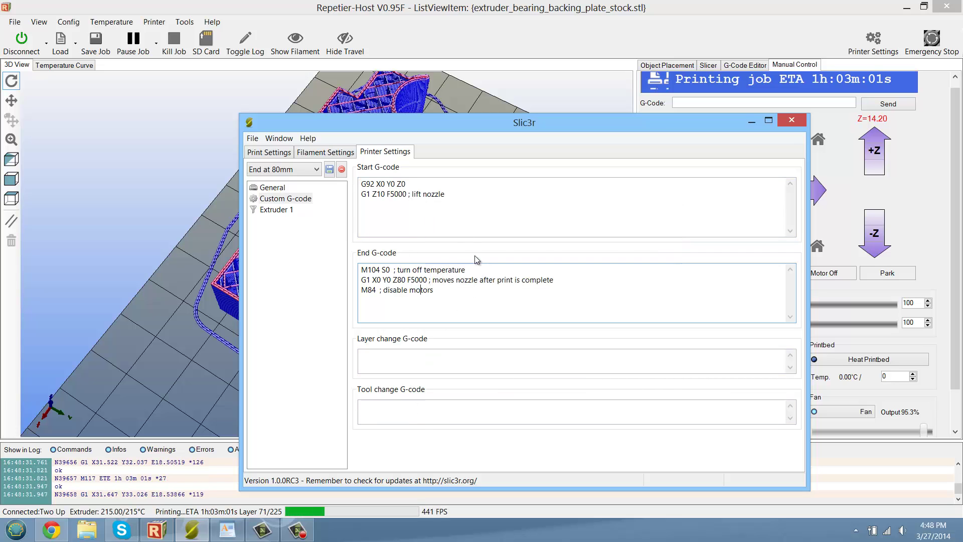
click(459, 195)
click(473, 204)
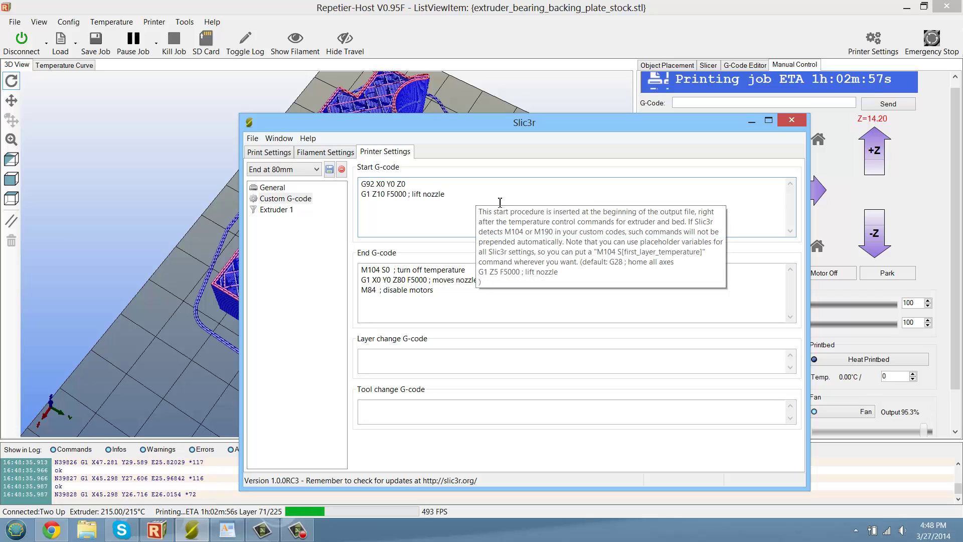
Inspect the three end G-code lines, then load the '- default -' printer preset (200×200 mm bed).
drag(441, 301, 348, 259)
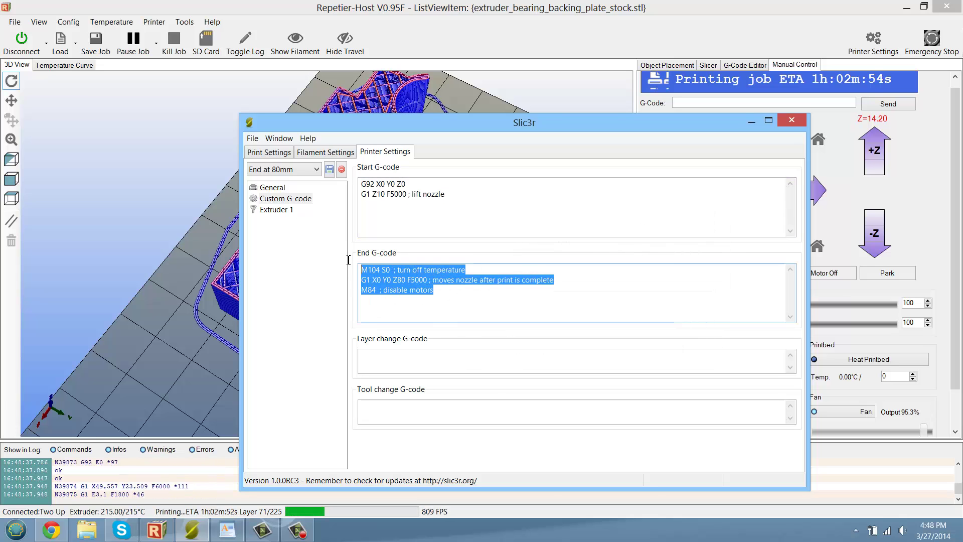
click(440, 194)
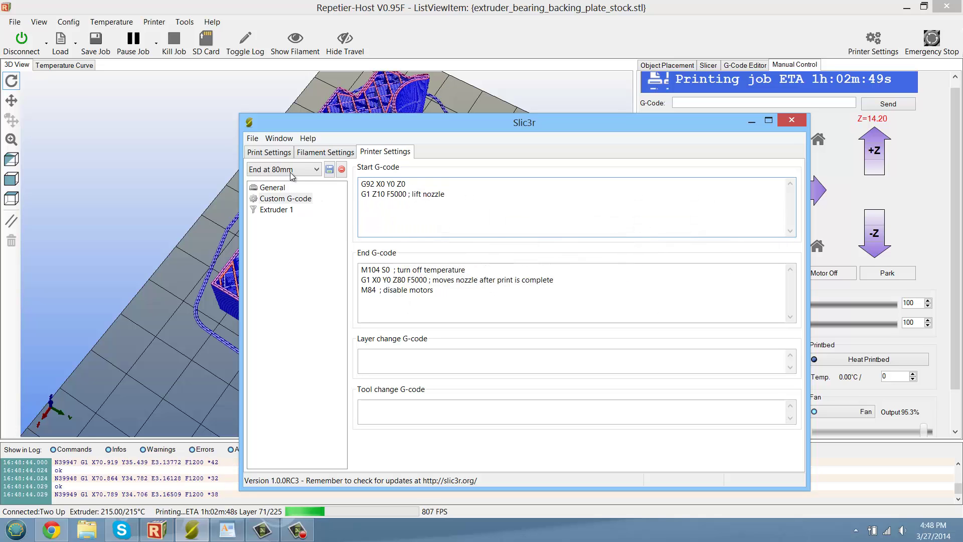
click(316, 169)
click(319, 191)
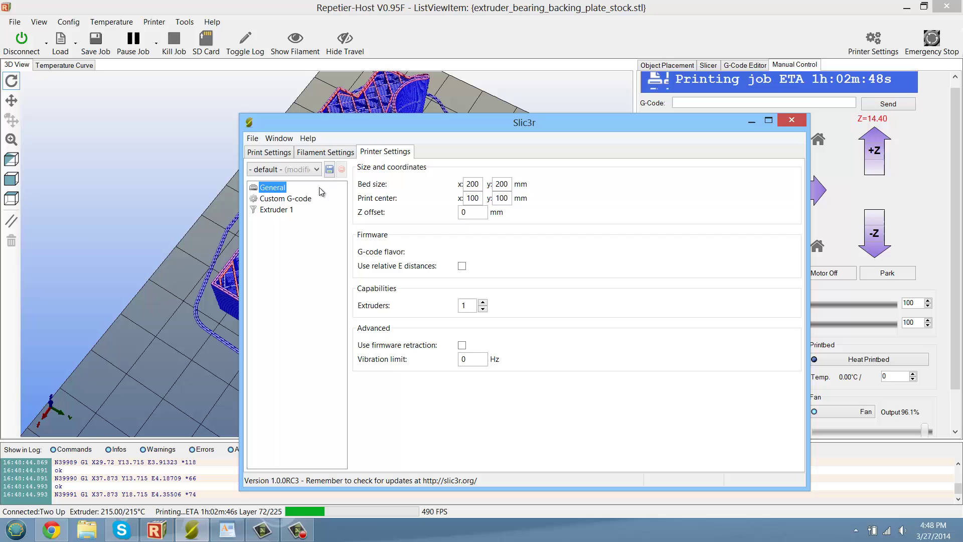
Replace the start G-code's 'G28 ; home all axes' line with 'G92 X0 Y0 Z0'.
click(276, 210)
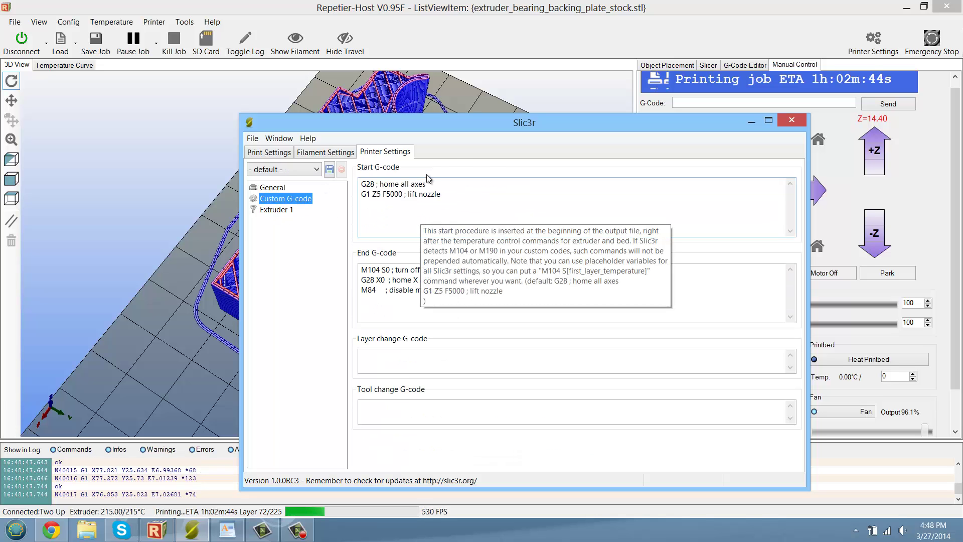
drag(362, 183, 446, 179)
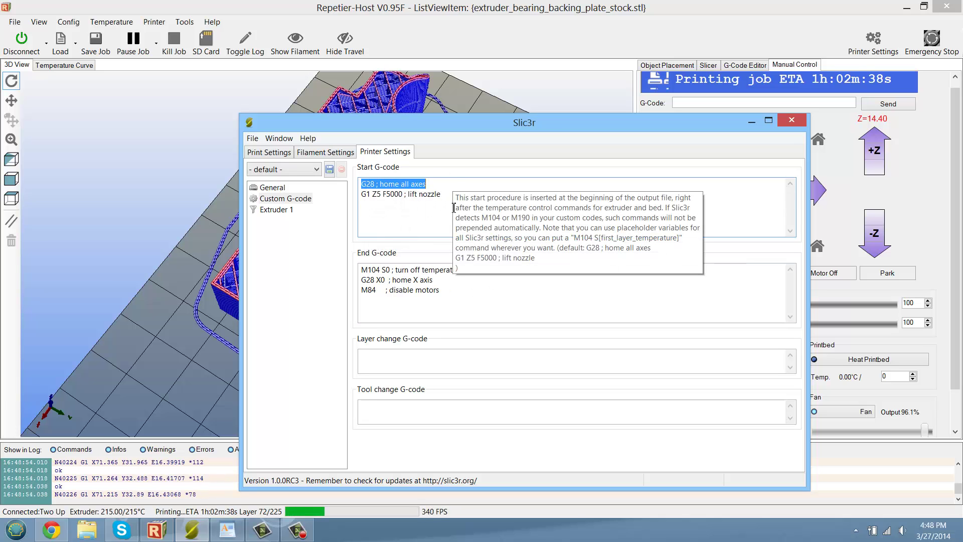
key(Delete)
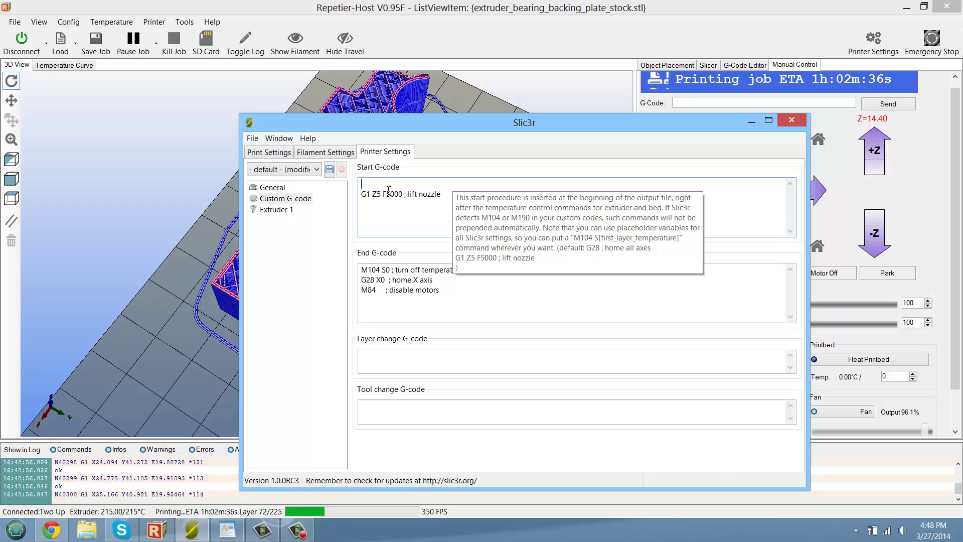
text(G92 X0 )
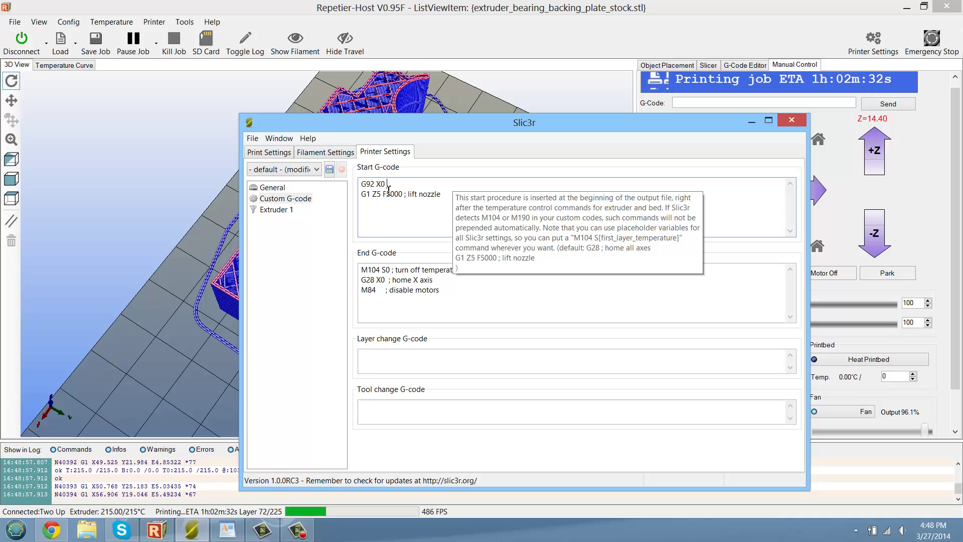
text(Y0 Z0)
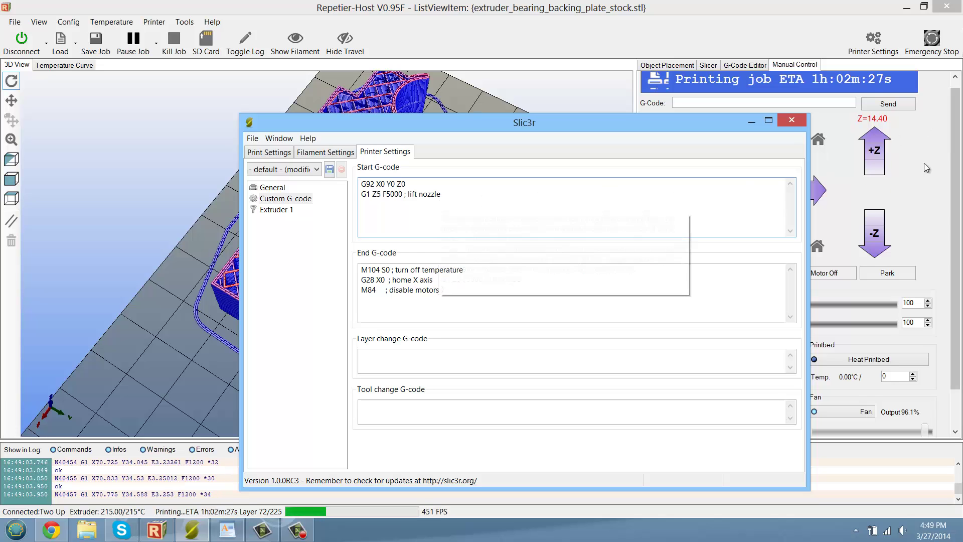
Switch to Repetier-Host and back, then select parts of the first two end G-code lines.
click(841, 200)
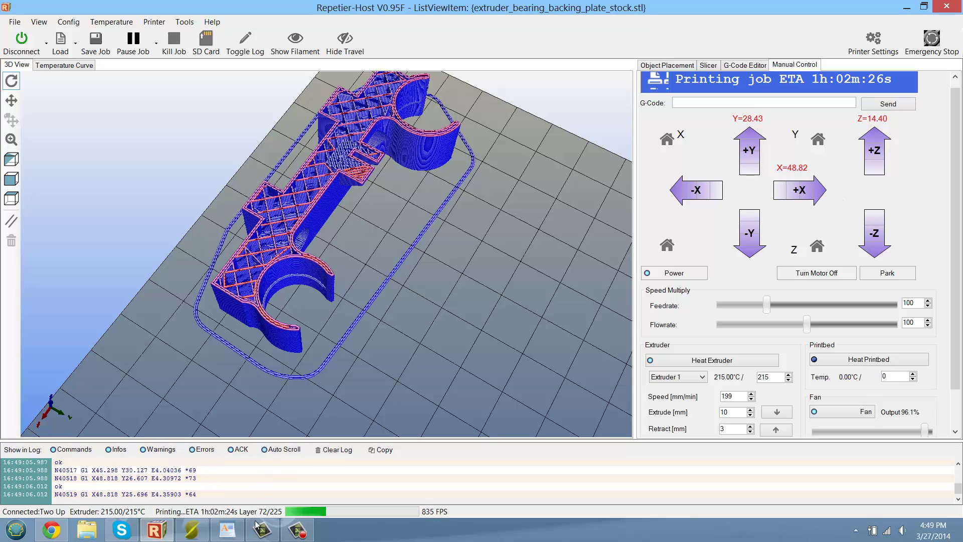
click(192, 529)
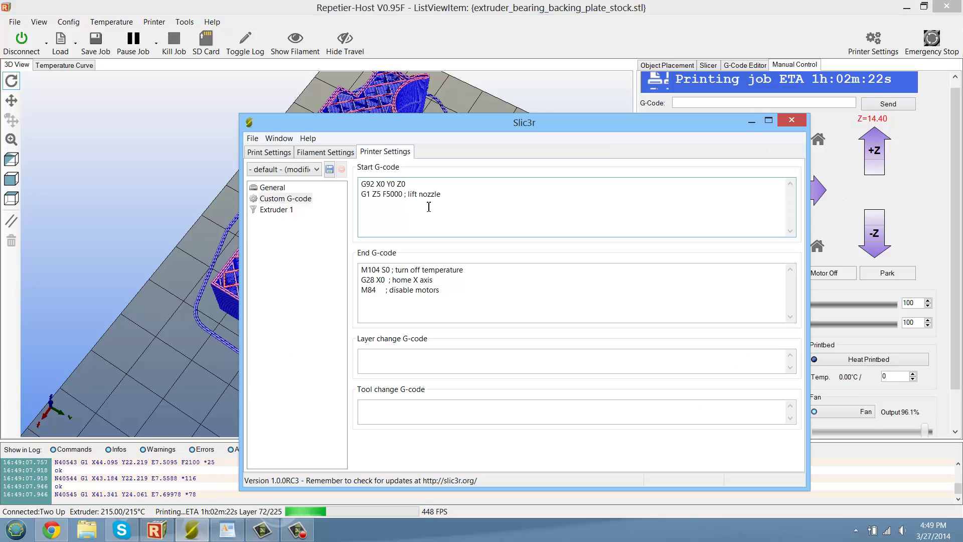
mouse_move(416, 206)
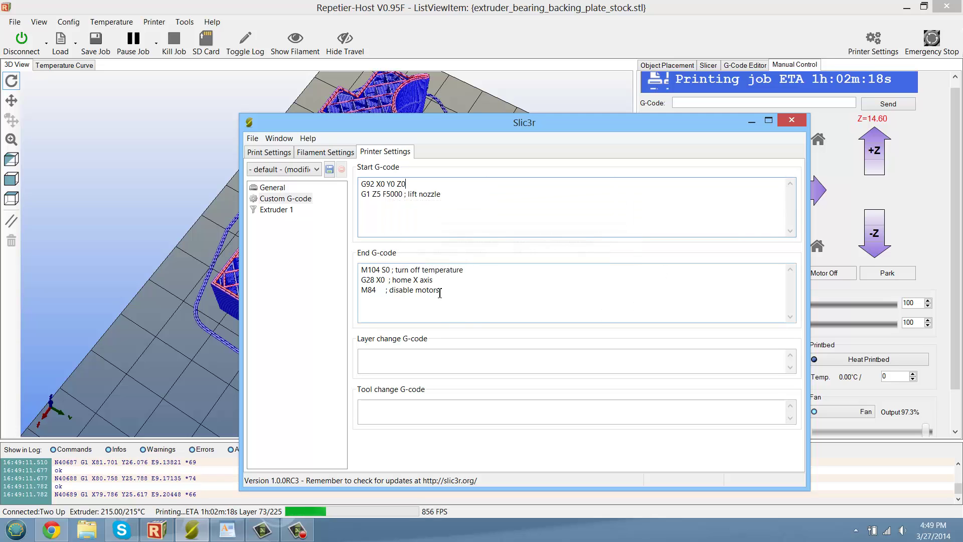
mouse_move(458, 290)
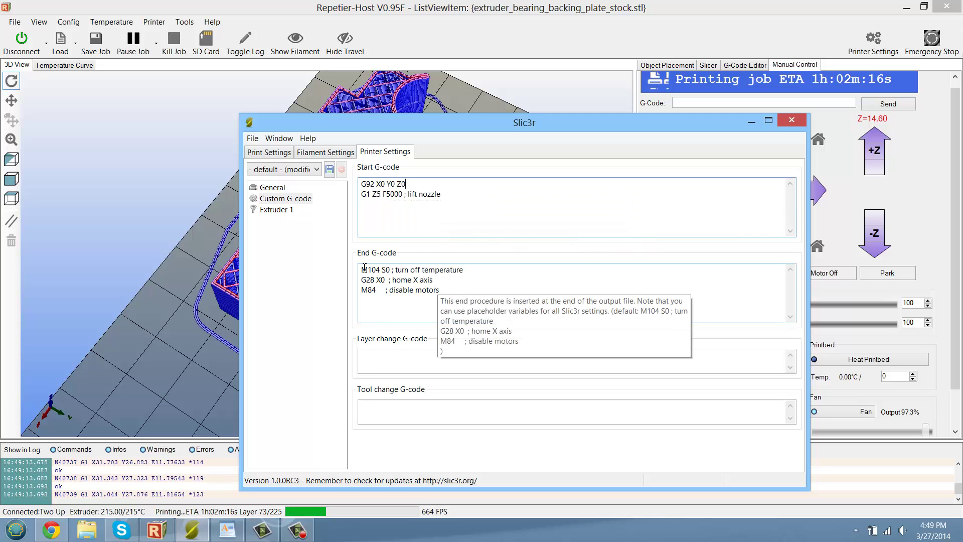
drag(369, 270, 444, 270)
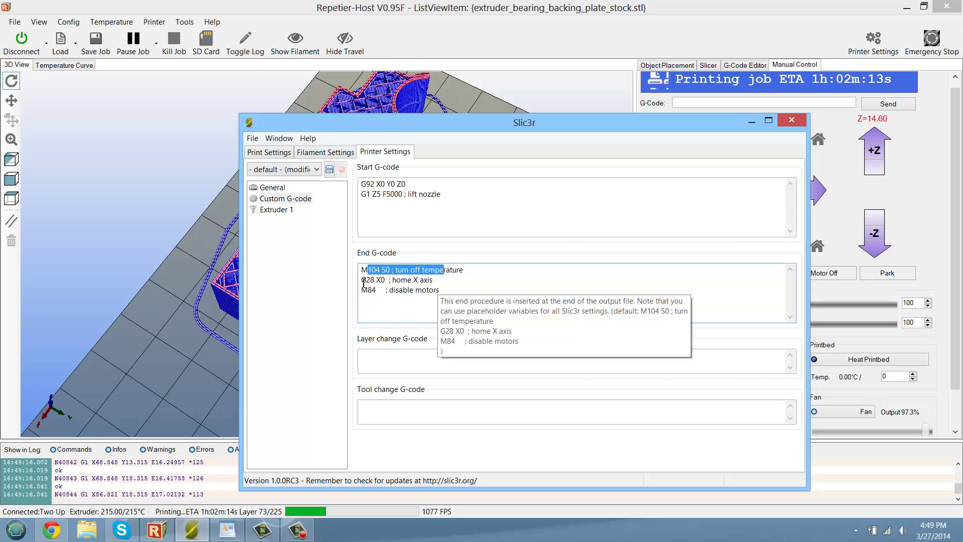
drag(367, 280, 432, 280)
Switch the printer preset to End at 80mm, discarding the default preset's unsaved changes.
click(298, 171)
click(281, 191)
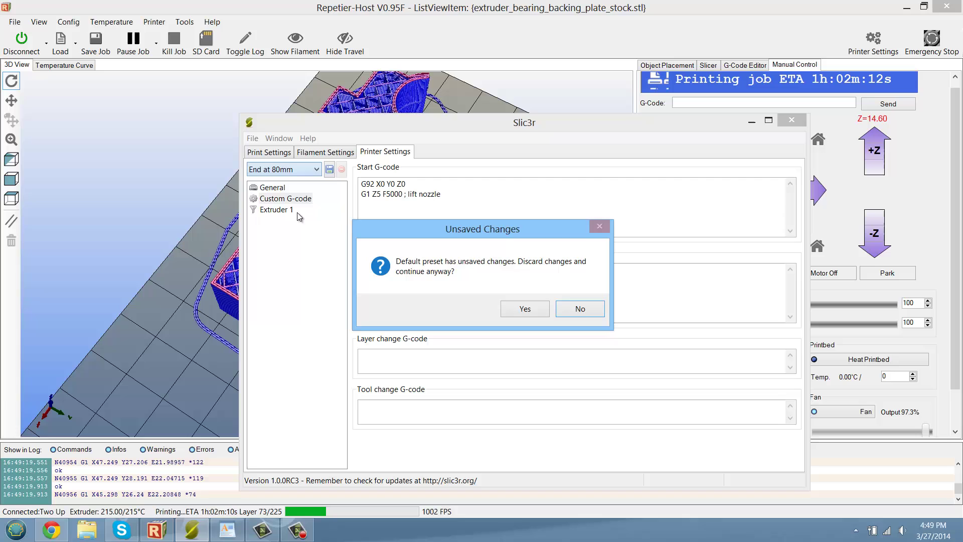
click(575, 306)
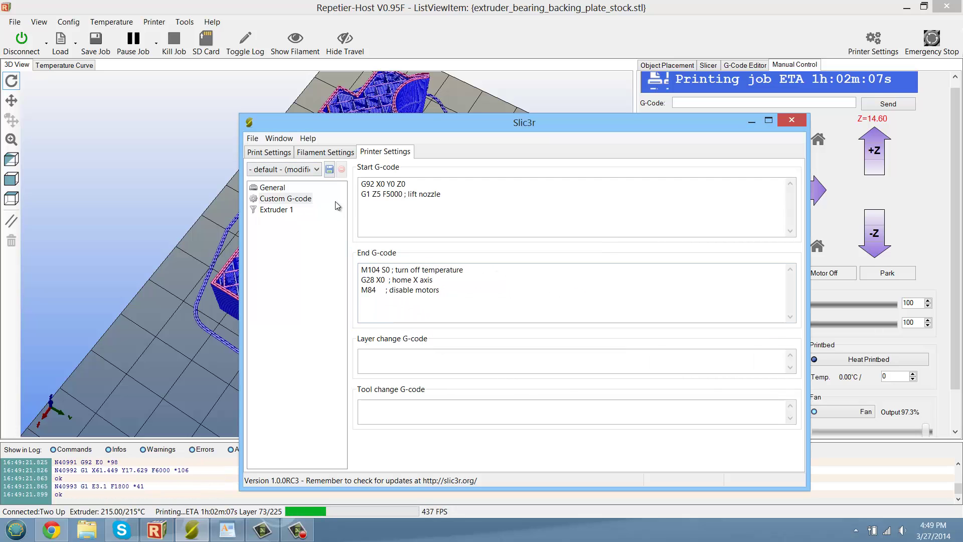
click(298, 169)
click(300, 202)
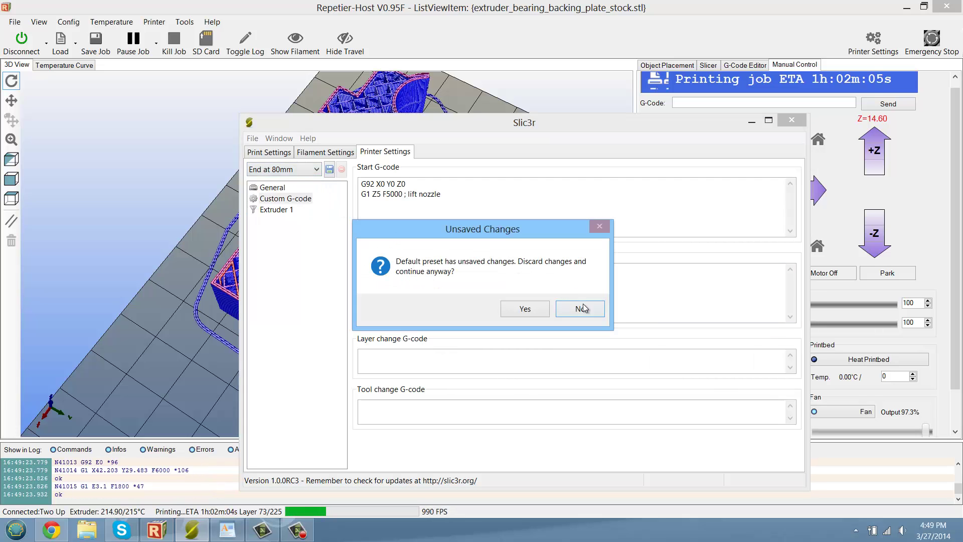
click(526, 307)
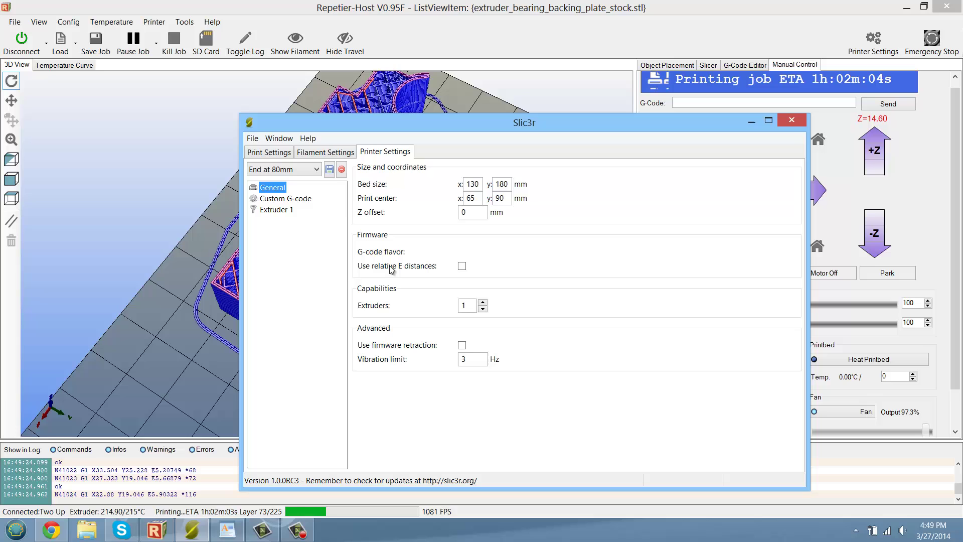
Check the end G-code move G1 X0 Y0 Z80 F5000, then view Extruder 1's 0.4 mm nozzle settings.
click(275, 210)
click(296, 198)
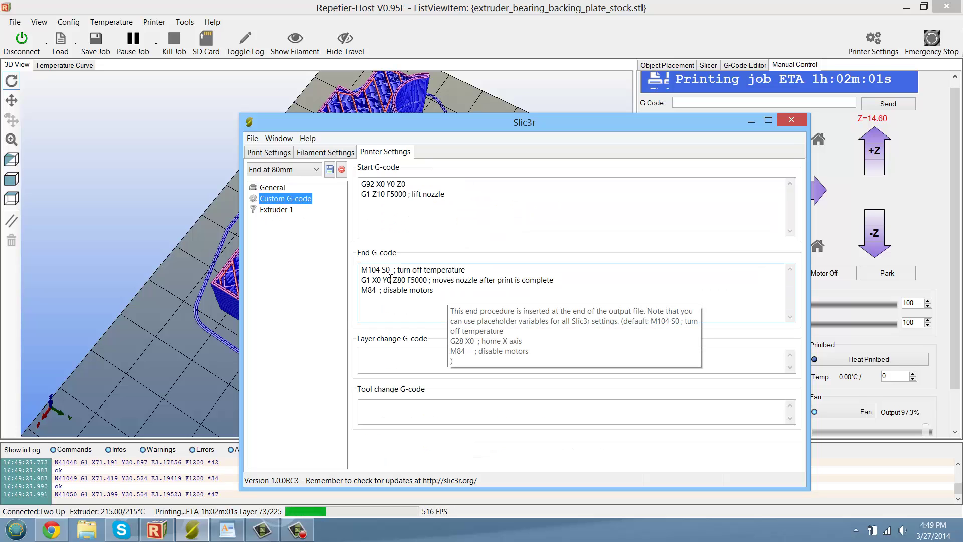
click(371, 280)
click(390, 281)
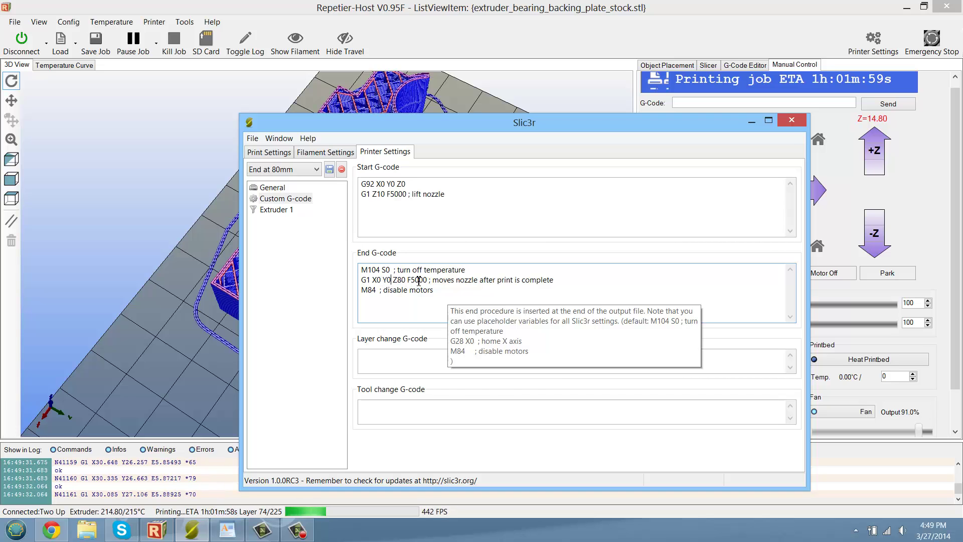
click(465, 285)
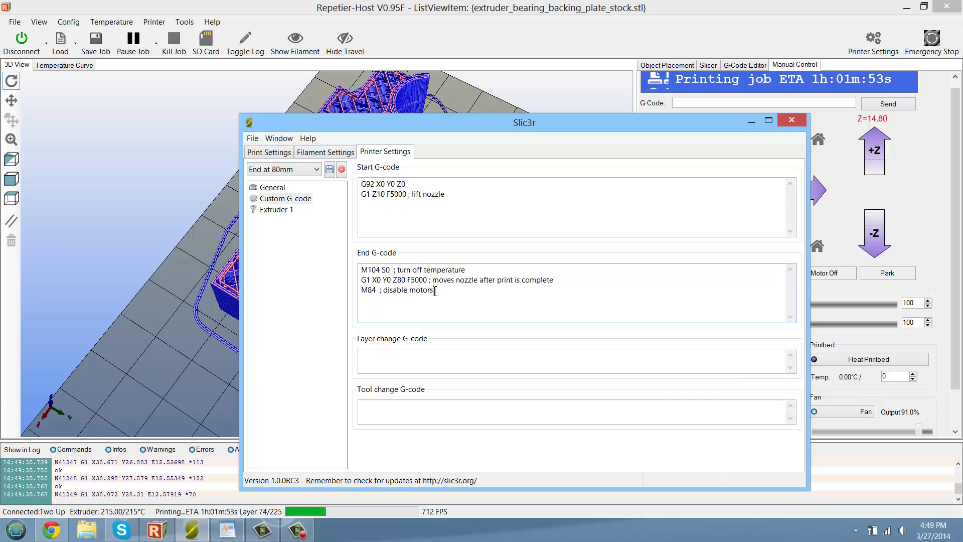
click(276, 209)
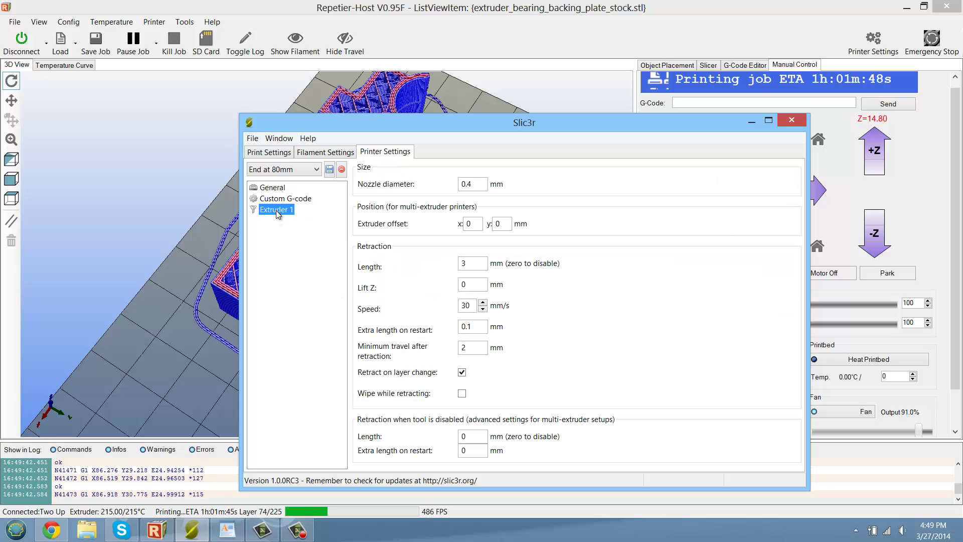
click(483, 189)
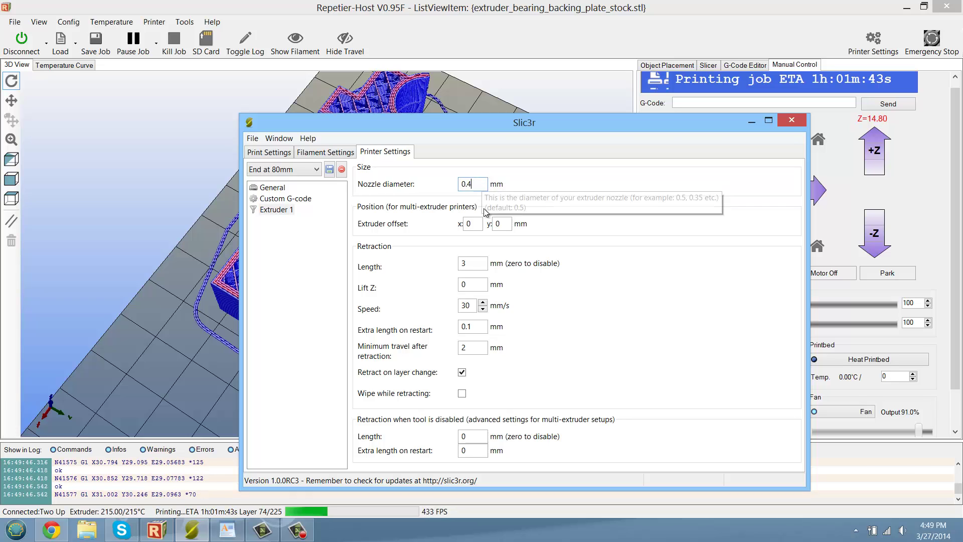
click(471, 263)
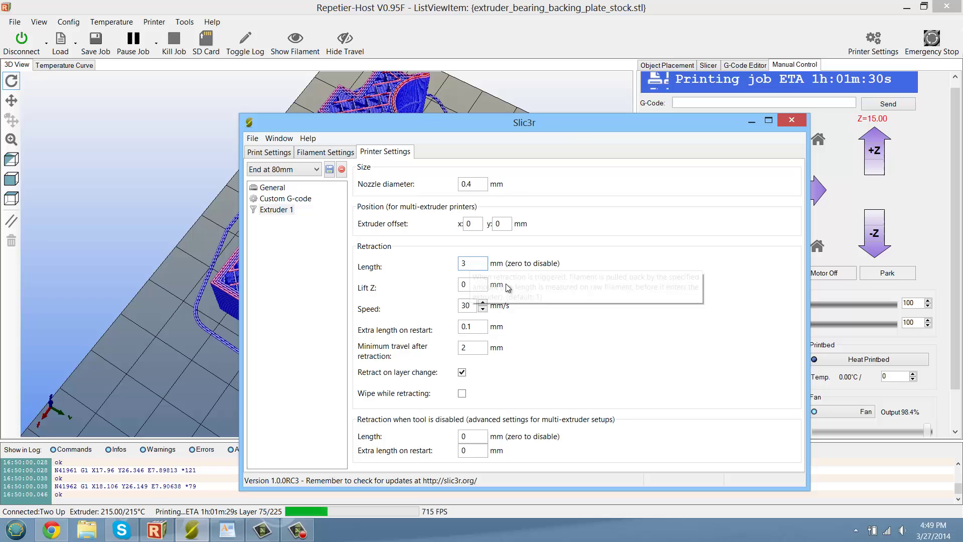
mouse_move(484, 285)
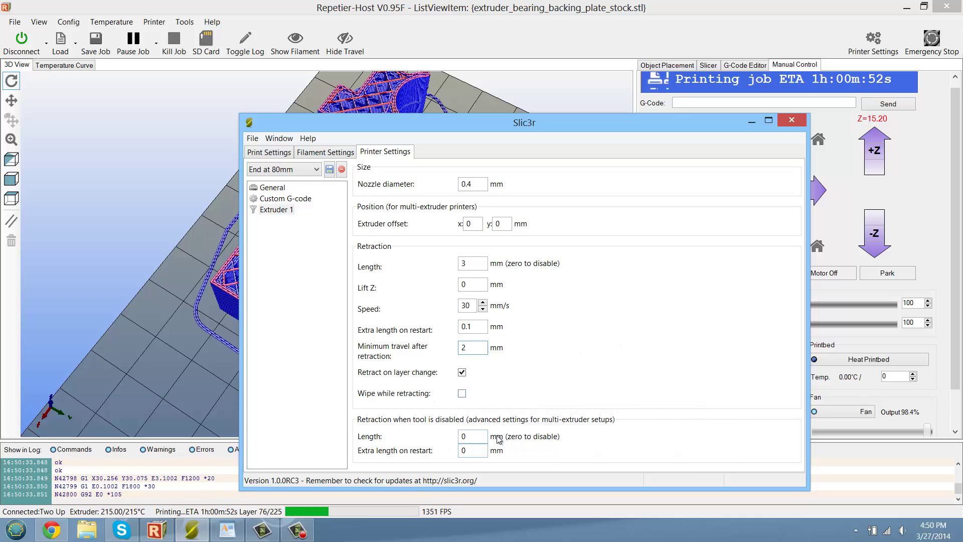
Cancel saving the printer preset and close Slic3r, discarding unsaved preset changes.
click(329, 169)
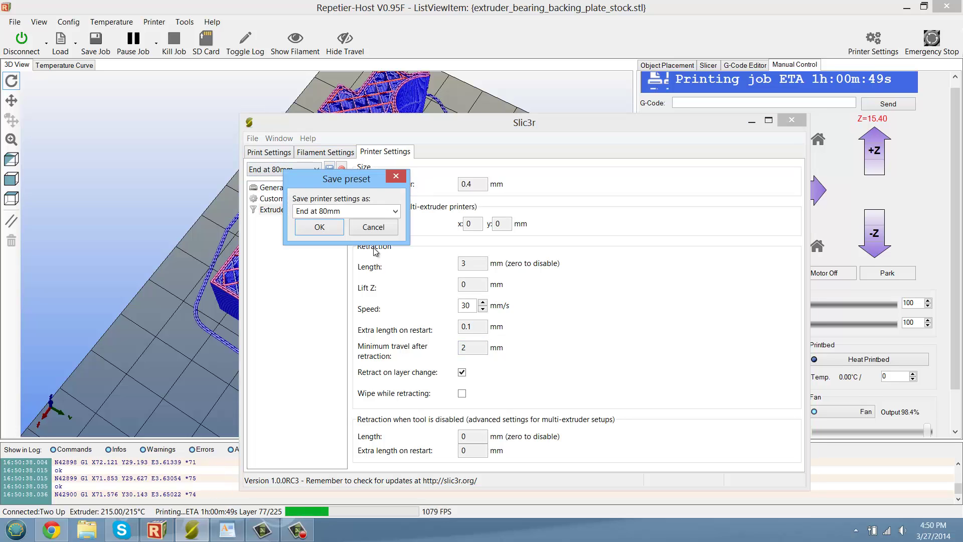
click(374, 228)
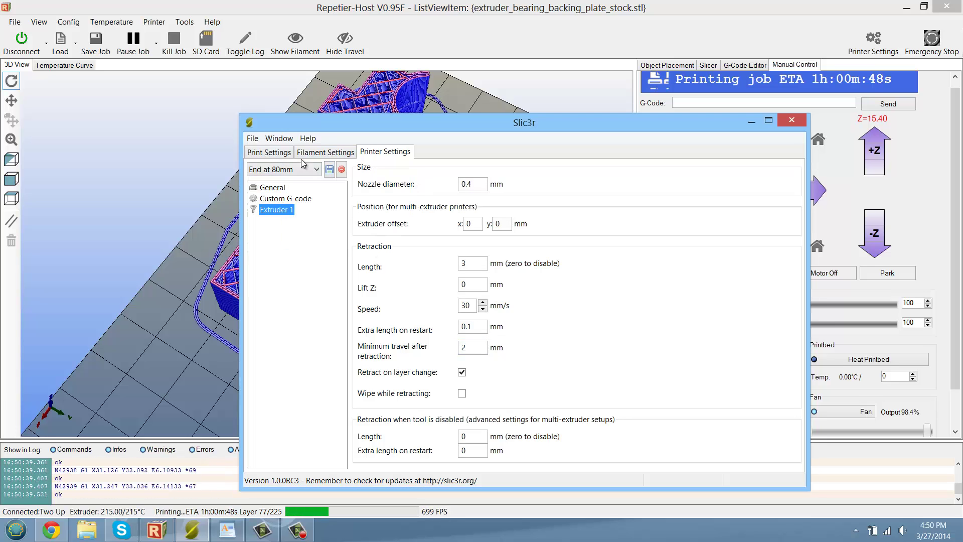
click(269, 152)
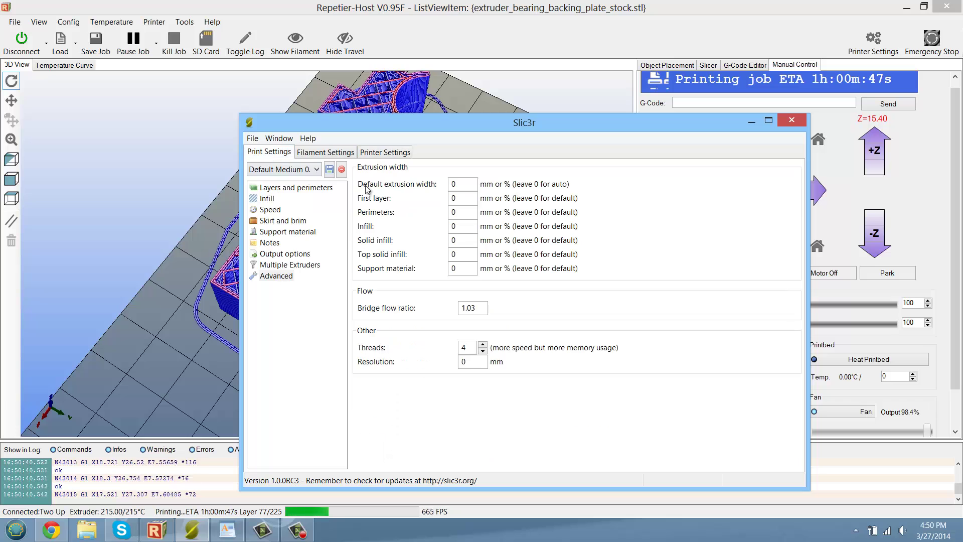
click(792, 120)
click(531, 309)
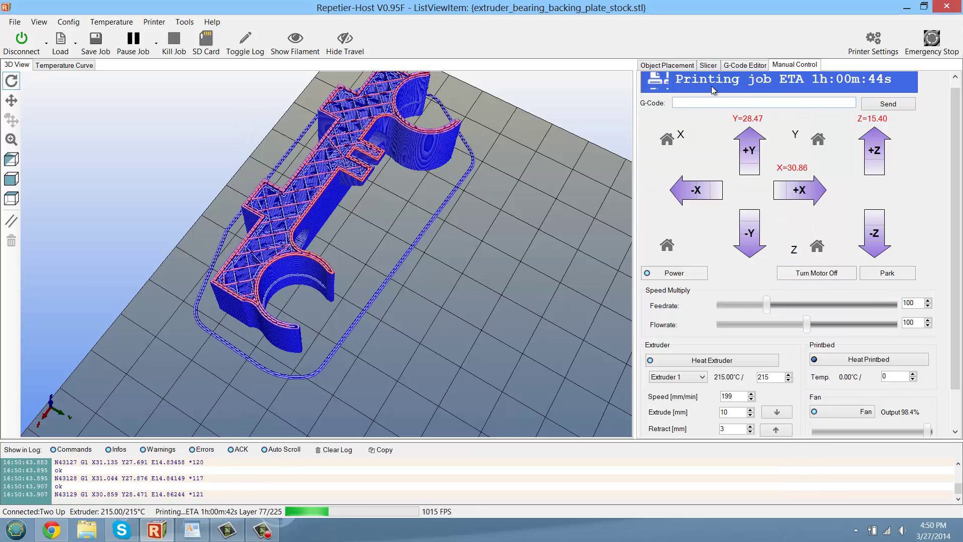
In Repetier's Slicer settings, confirm Default Medium 0.2 print settings and End at 80mm printer settings.
click(708, 65)
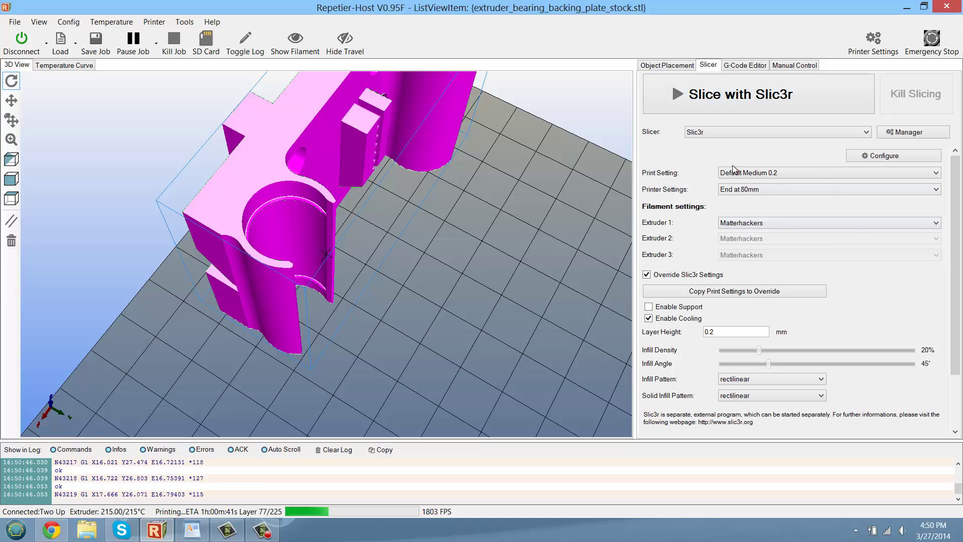
click(752, 173)
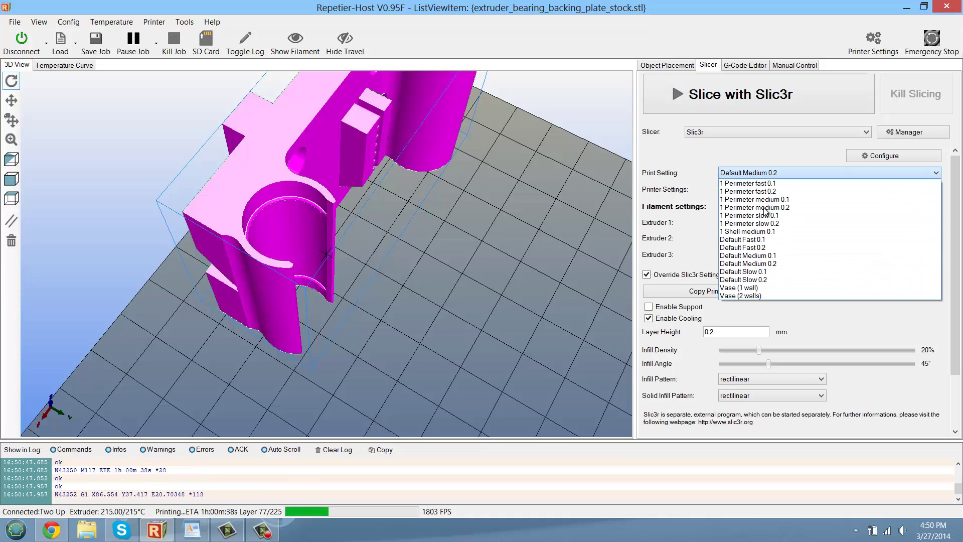
click(673, 187)
click(760, 191)
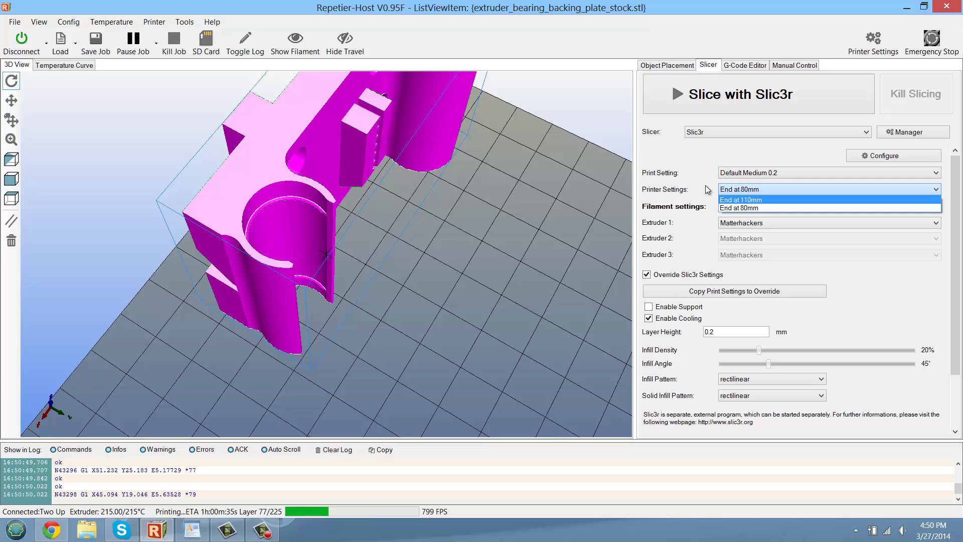
click(735, 208)
Keep Matterhackers as Extruder 1 filament and toggle Override Slic3r Settings off and back on.
click(763, 224)
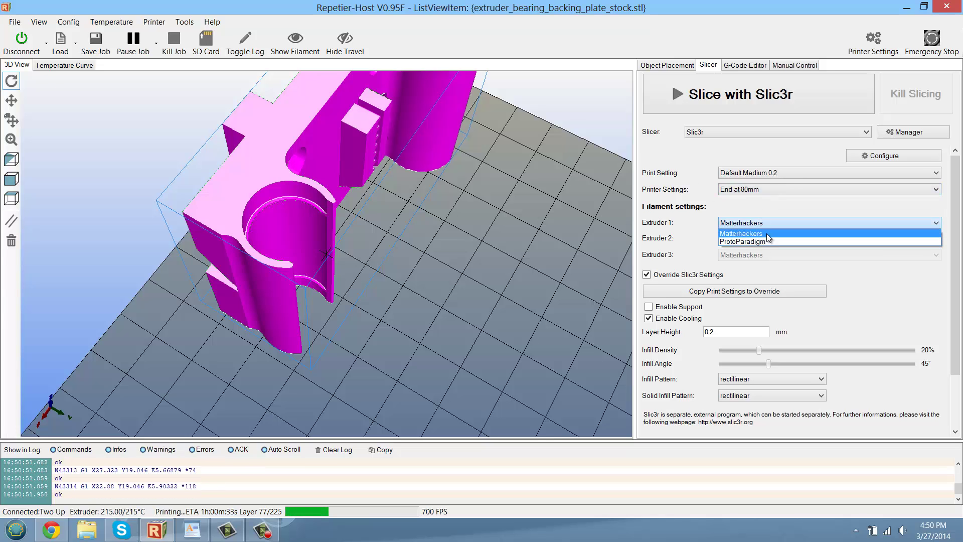
click(698, 216)
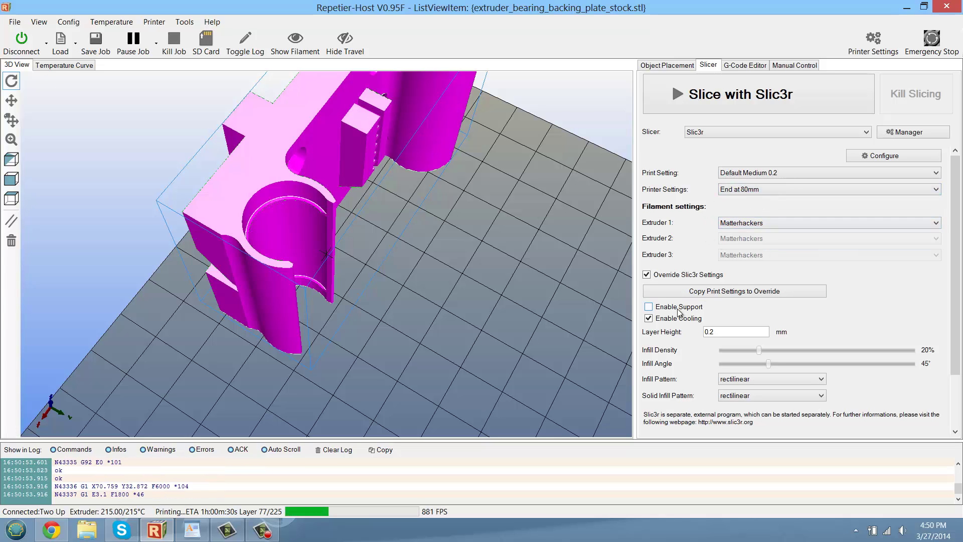
click(647, 277)
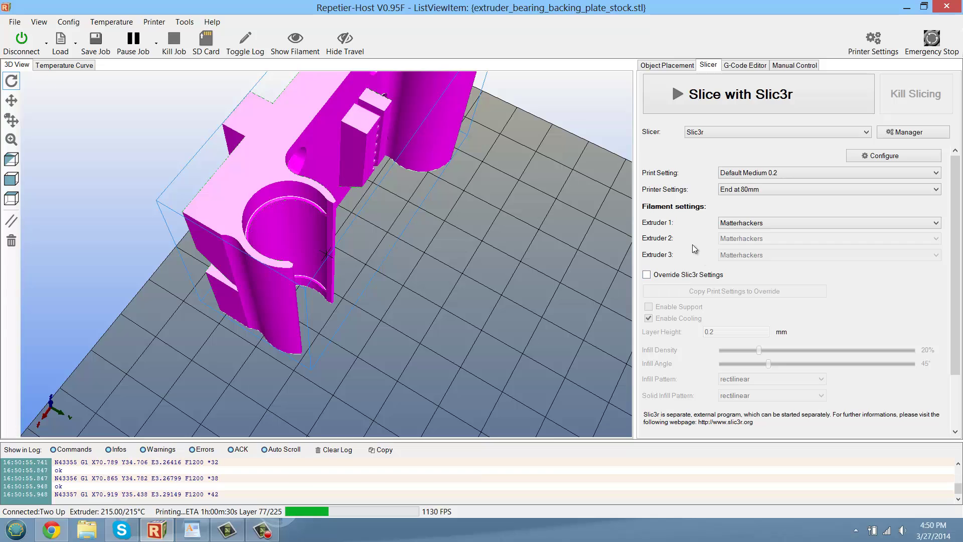
click(647, 275)
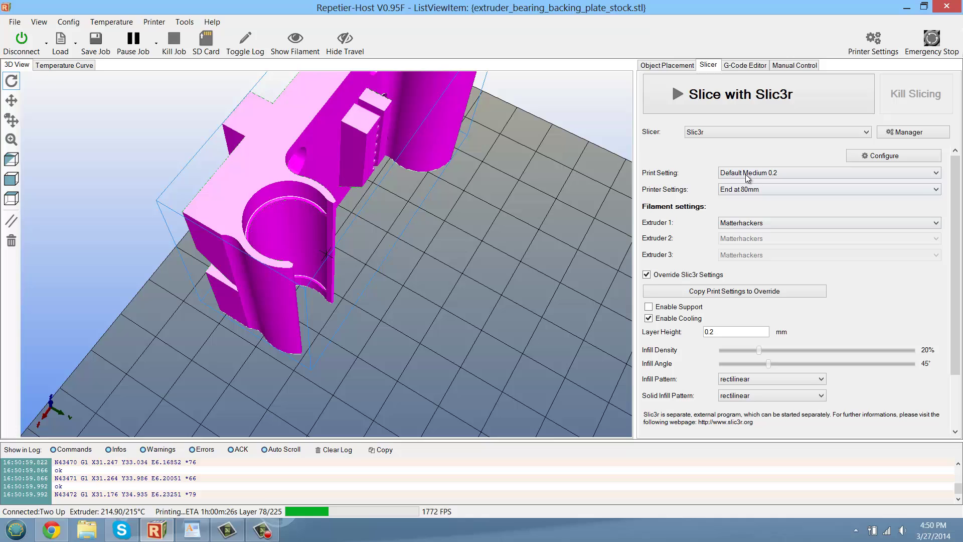
click(782, 175)
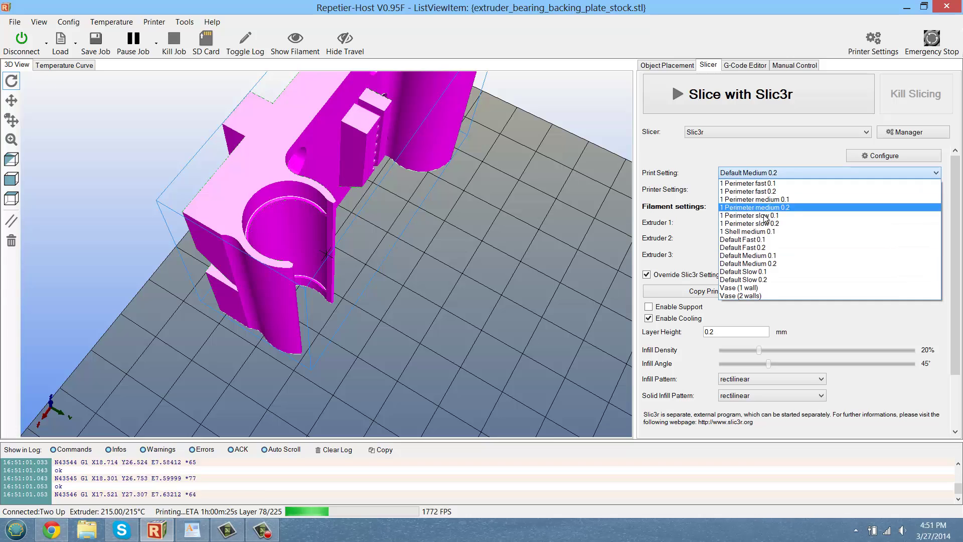
Override infill to 20% density with honeycomb pattern, keeping rectilinear solid infill, then open Slic3r configuration.
click(776, 265)
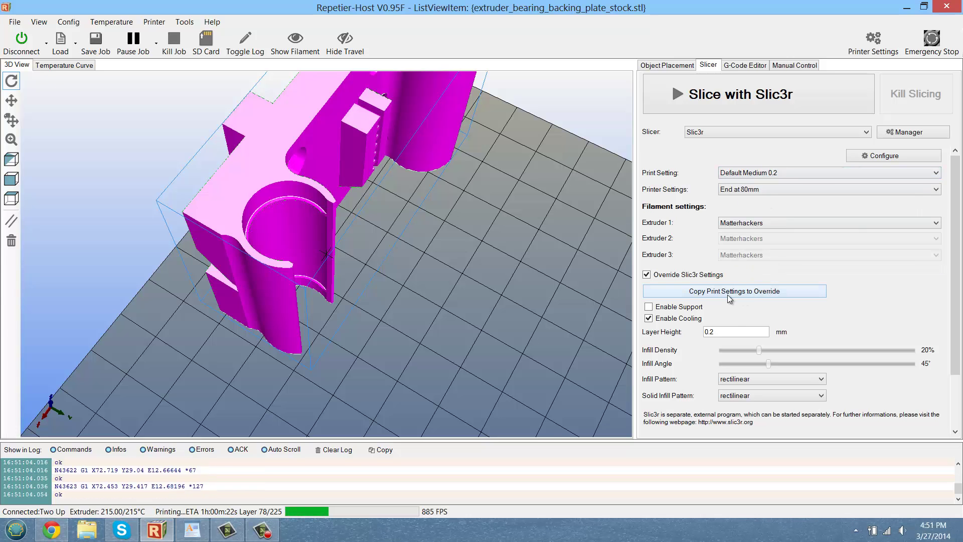
click(748, 294)
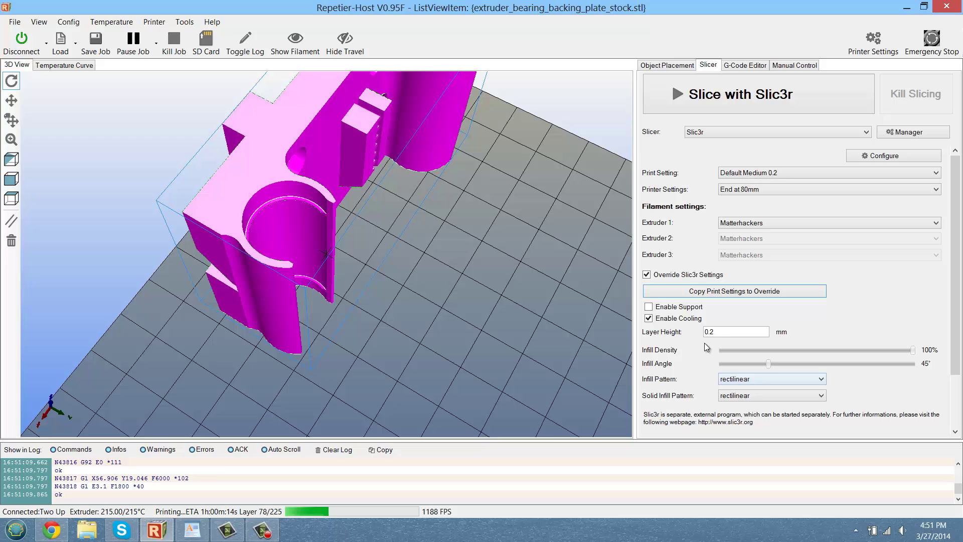
drag(912, 351, 760, 357)
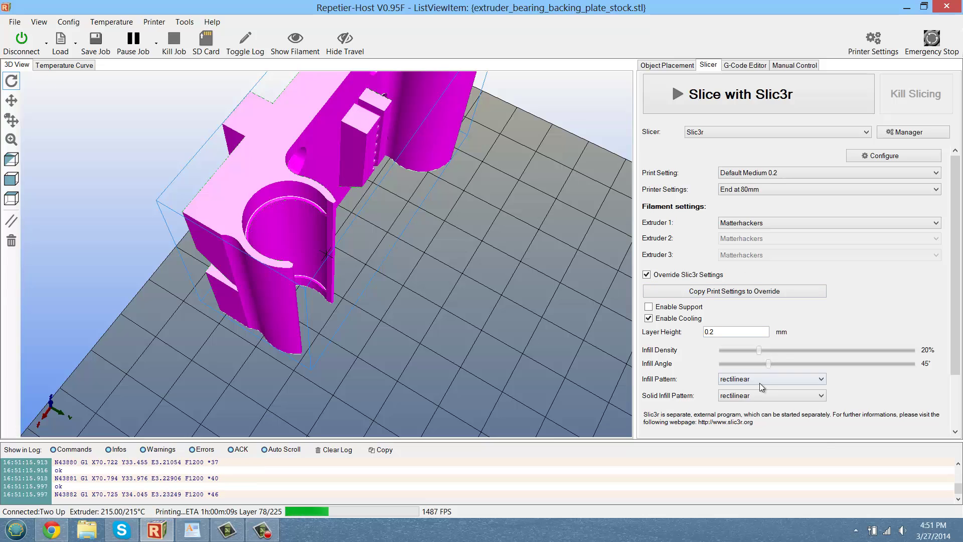
click(760, 380)
click(763, 414)
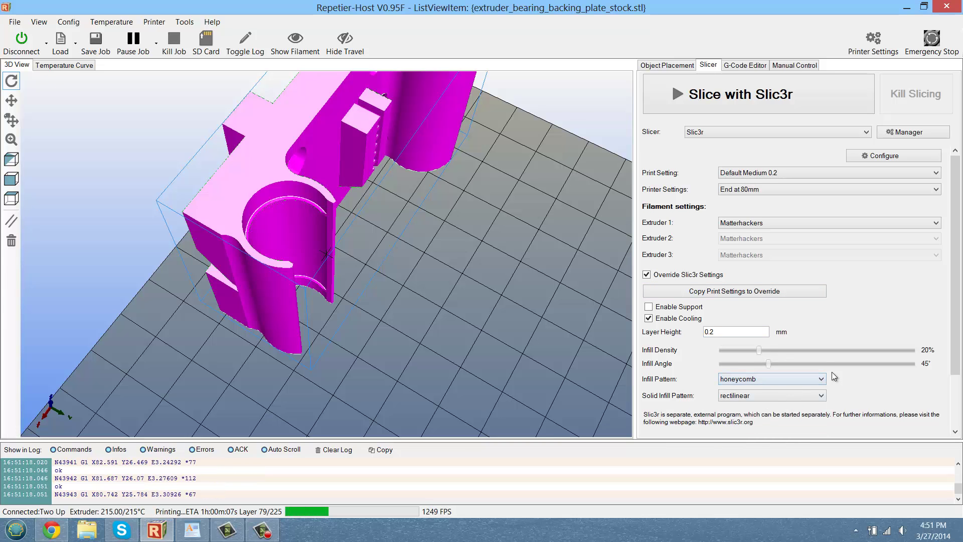
click(750, 396)
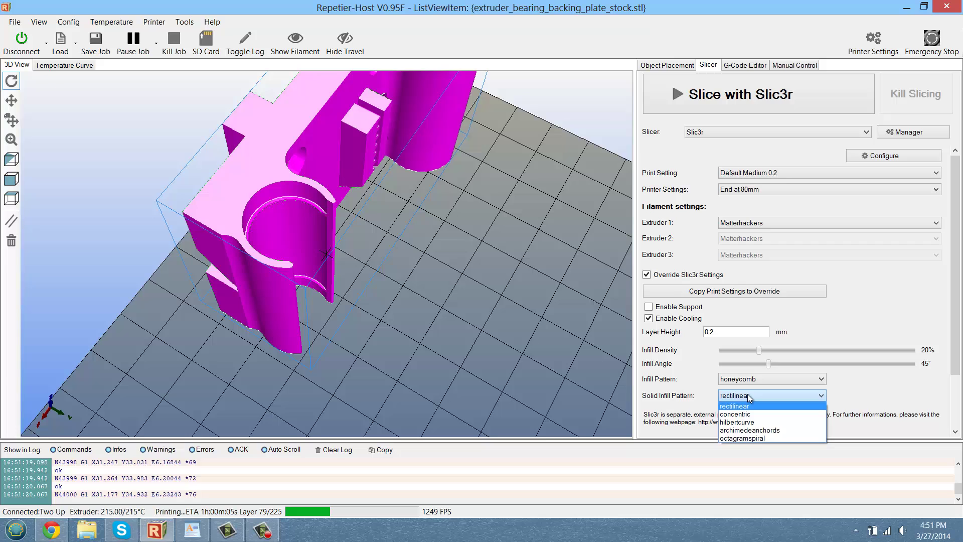
click(750, 397)
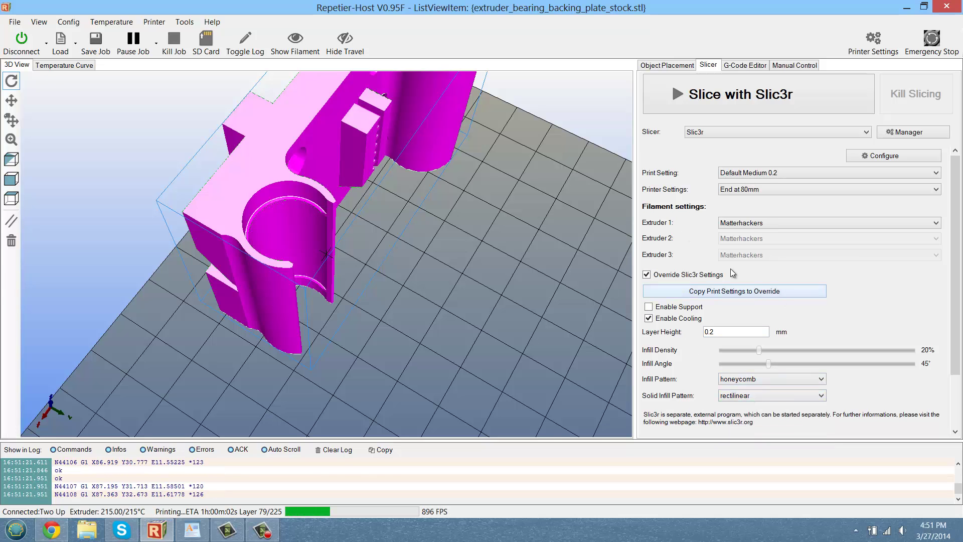
click(863, 160)
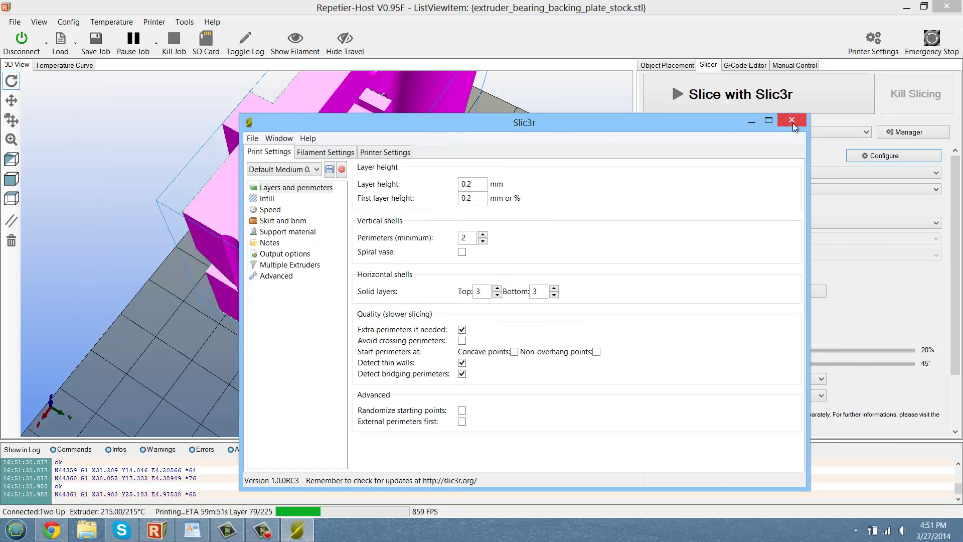
Close the Slic3r configuration window and uncheck Override Slic3r Settings in Repetier-Host.
click(793, 120)
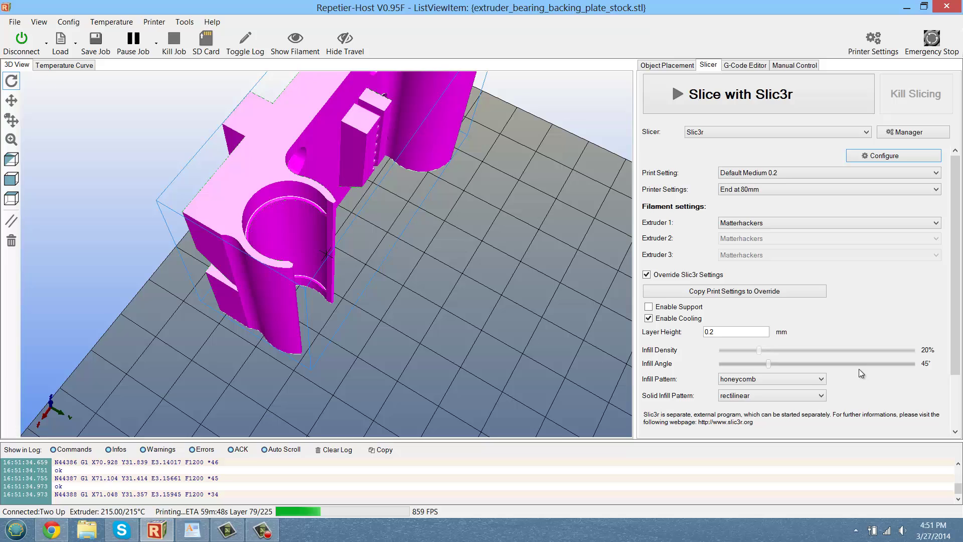
click(647, 275)
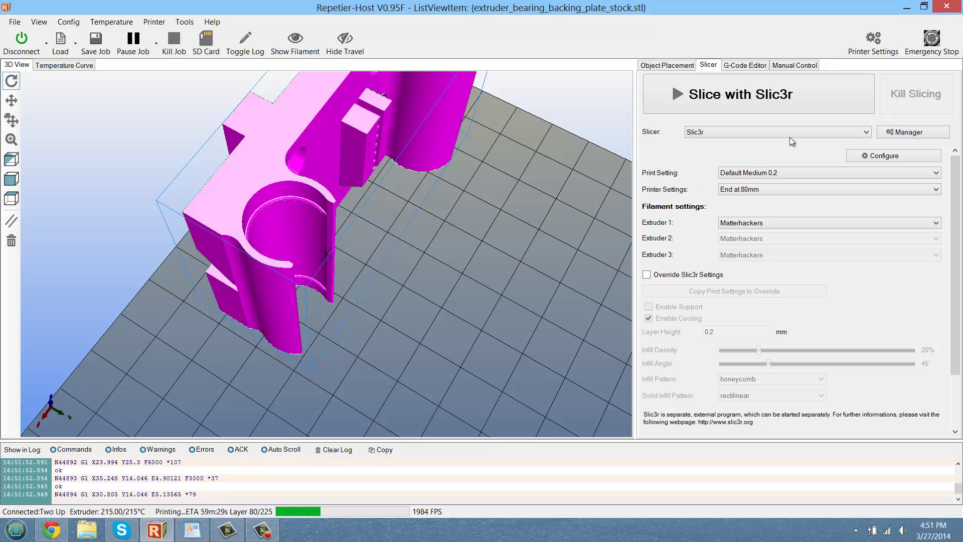
Orbit the 3D view to see the printing part from the front.
drag(215, 126, 609, 146)
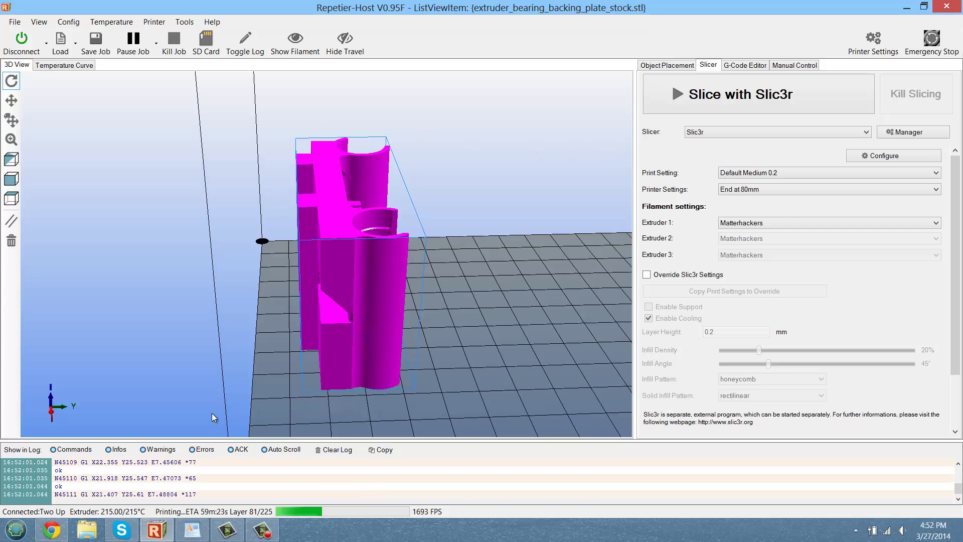
click(262, 530)
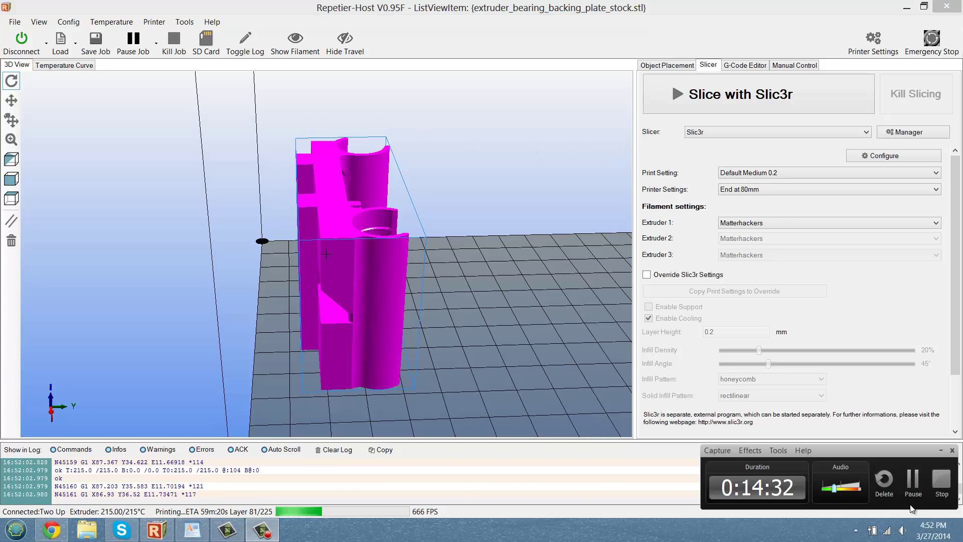